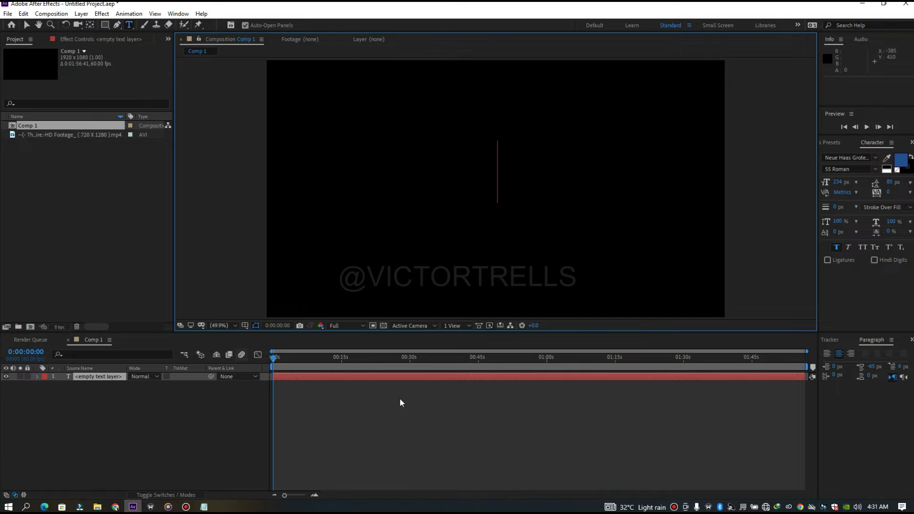
# Enter the text TRELLZ in the new text layer and move it down to about position 954, 624.
pyautogui.write('TR')
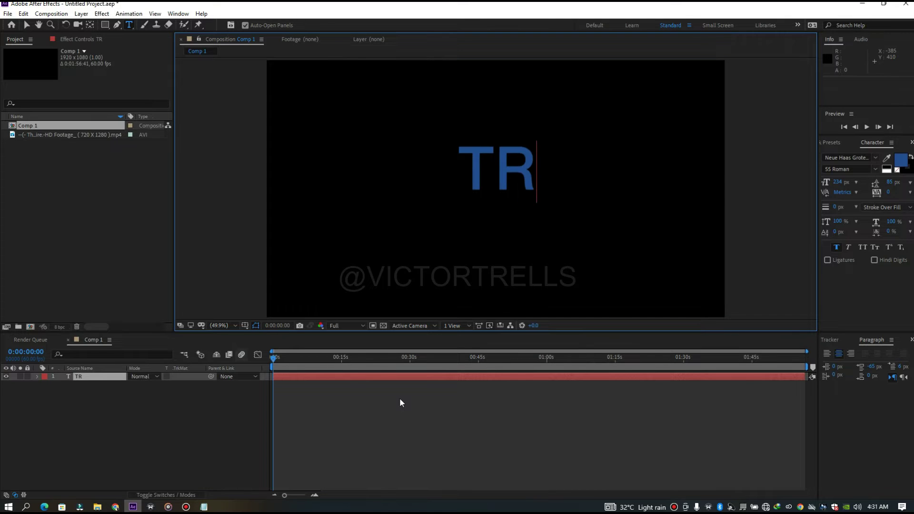
pyautogui.write('ELLZ')
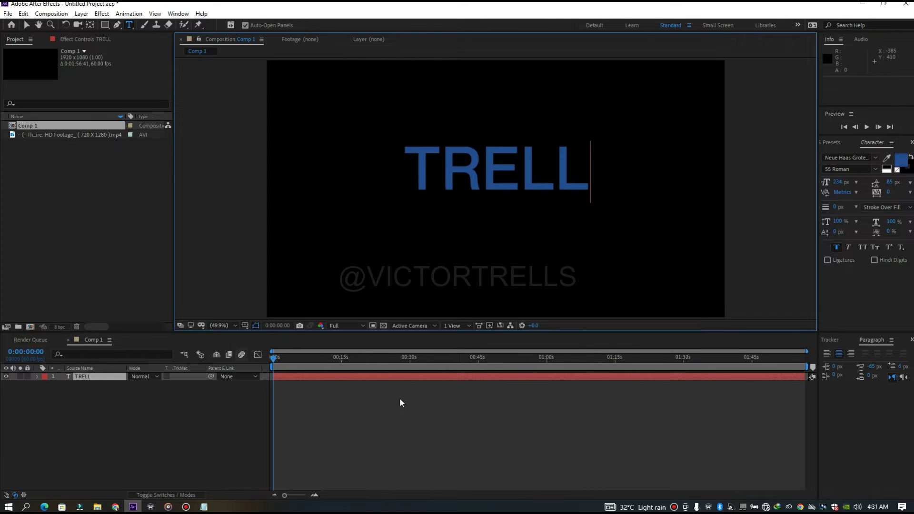
pyautogui.click(81, 421)
pyautogui.click(27, 24)
pyautogui.moveTo(439, 169); pyautogui.dragTo(437, 189)
pyautogui.press('capslock')
pyautogui.press('capslock')
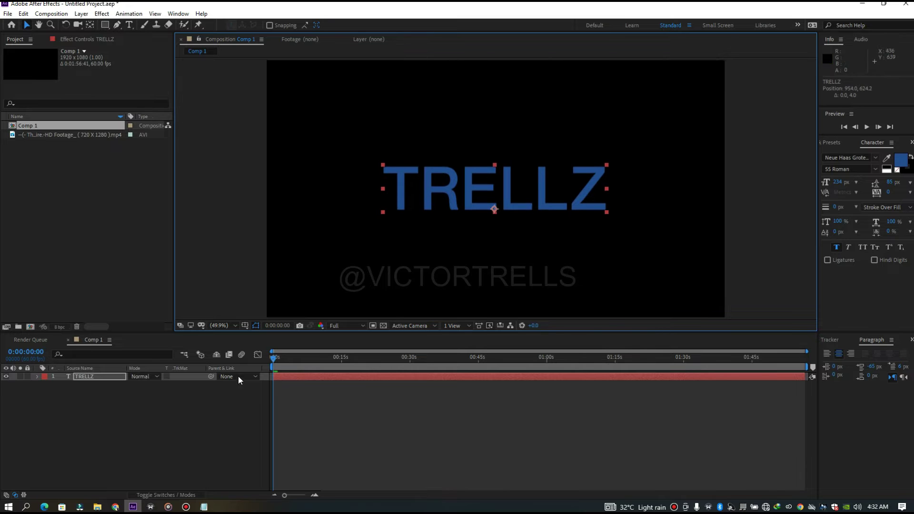
# With no layer selected, draw a rectangle covering the TRELLZ text, keeping a solid white fill and a 22 px red stroke.
pyautogui.click(58, 430)
pyautogui.click(95, 376)
pyautogui.click(115, 411)
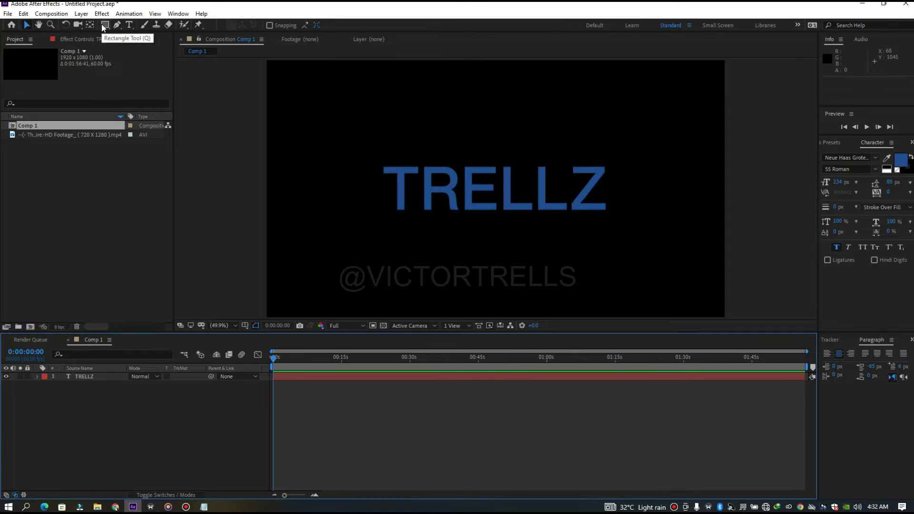
pyautogui.click(101, 24)
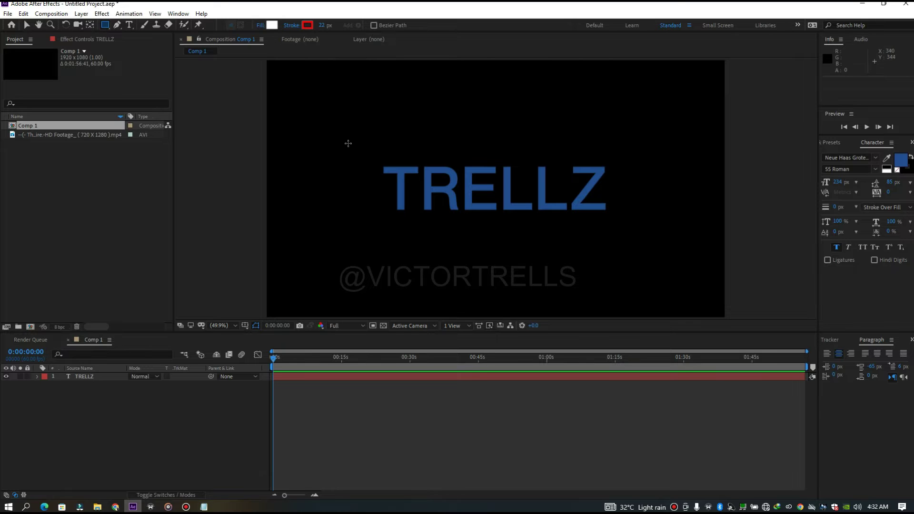
pyautogui.moveTo(367, 153); pyautogui.dragTo(640, 226)
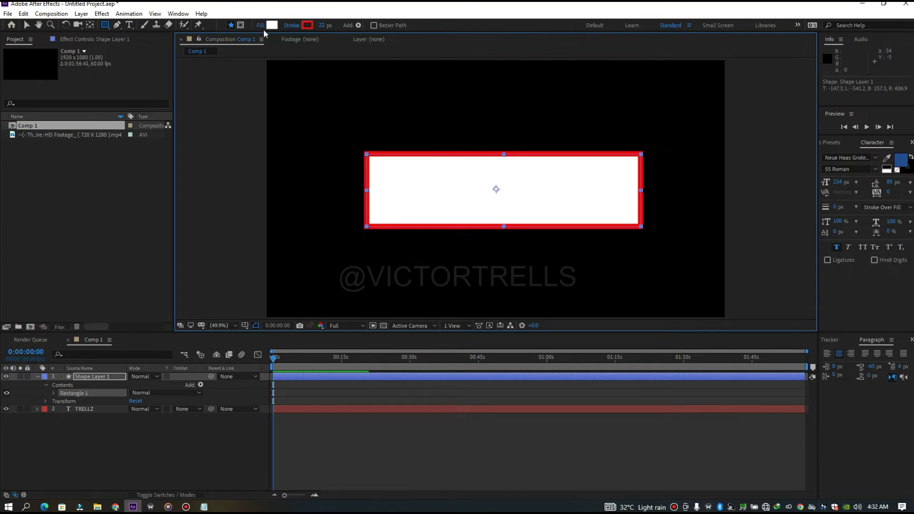
pyautogui.click(260, 25)
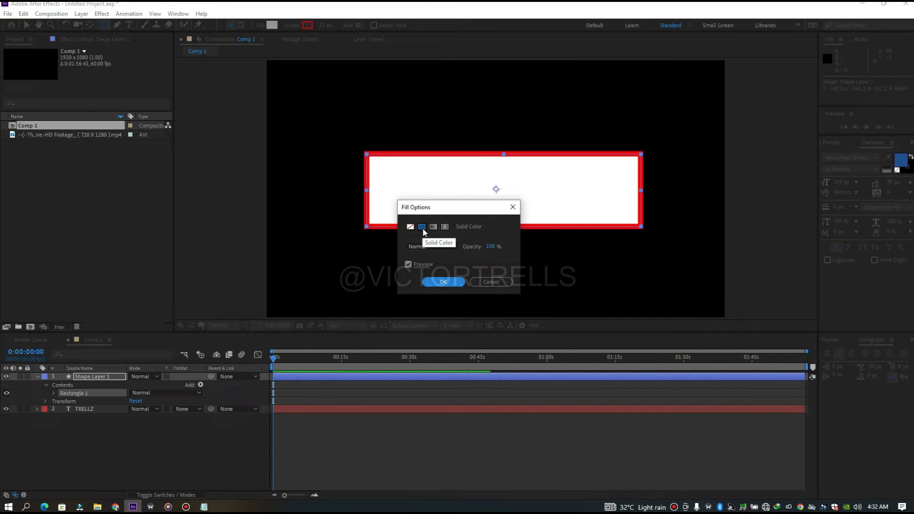
pyautogui.click(442, 283)
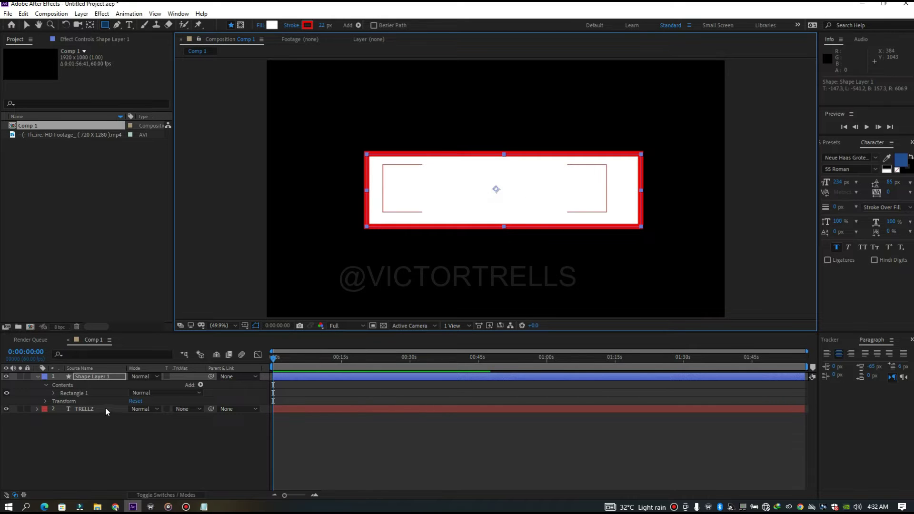
# Set the TRELLZ layer's track matte to Alpha Matte "Shape Layer 1".
pyautogui.click(105, 409)
pyautogui.click(37, 377)
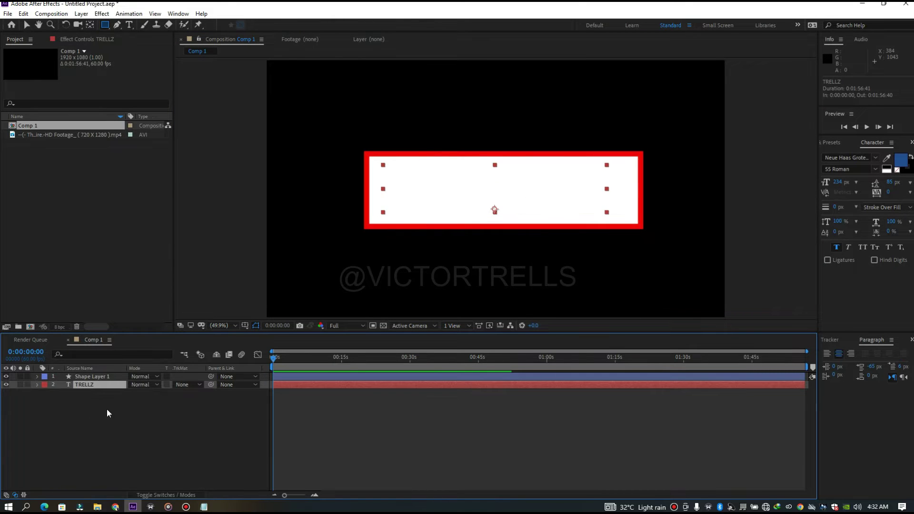
pyautogui.click(183, 385)
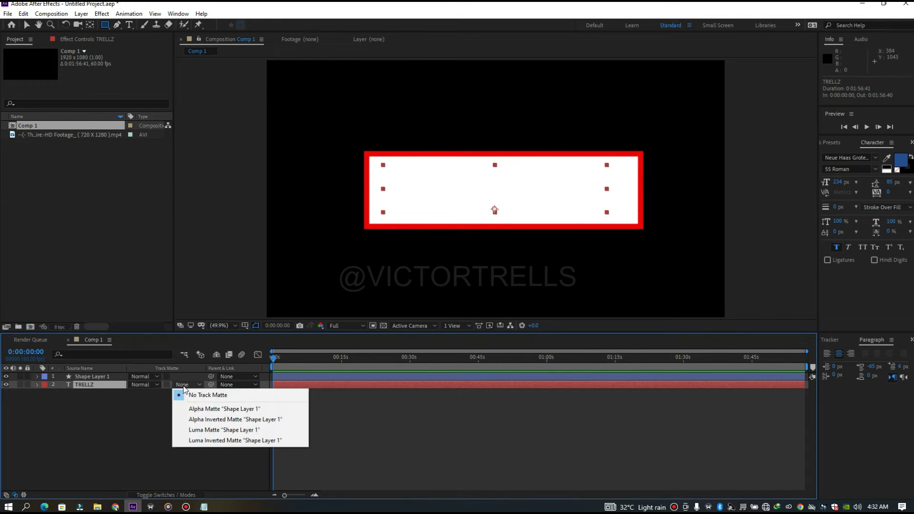
pyautogui.click(222, 408)
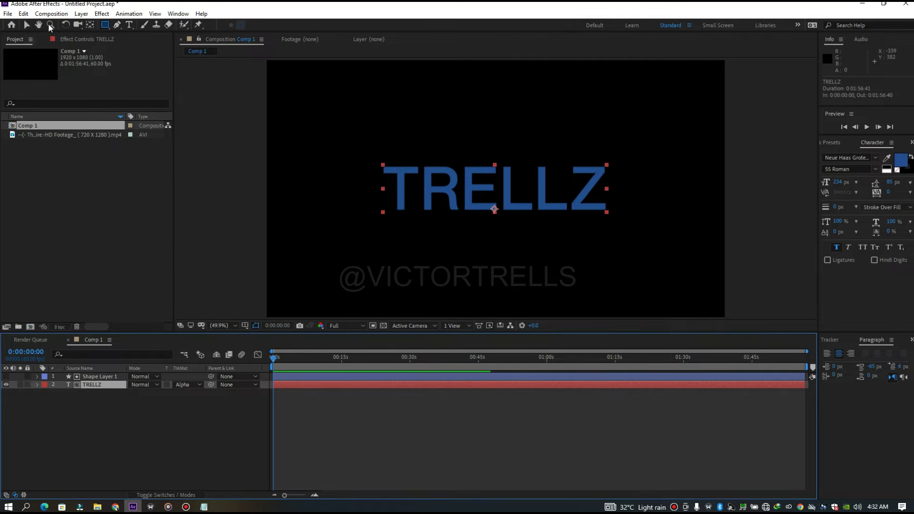
# Move the TRELLZ text up to about 962, 566 and reposition the matte rectangle around it at about 956, 470.
pyautogui.click(28, 28)
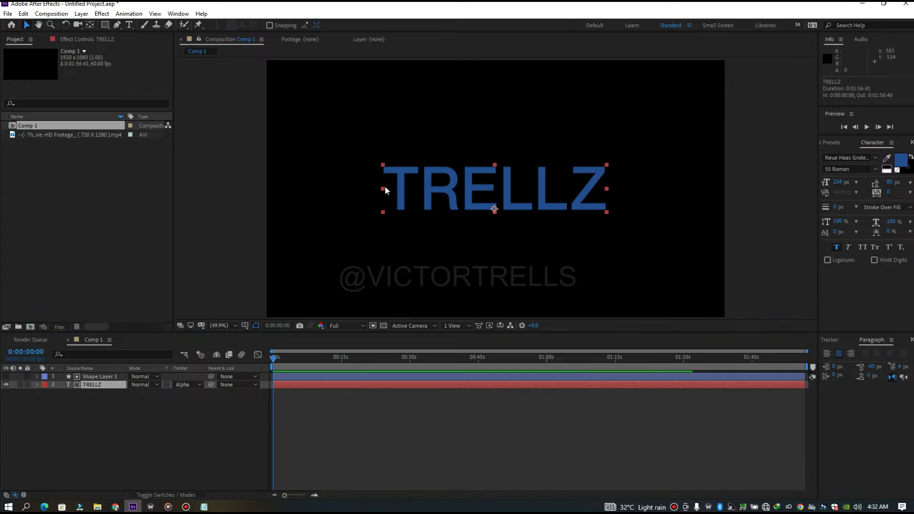
pyautogui.moveTo(399, 189)
pyautogui.mouseDown()
pyautogui.moveTo(308, 179)
pyautogui.moveTo(457, 158)
pyautogui.moveTo(431, 107)
pyautogui.moveTo(379, 159)
pyautogui.moveTo(420, 241)
pyautogui.moveTo(435, 236)
pyautogui.moveTo(408, 209)
pyautogui.moveTo(402, 142)
pyautogui.moveTo(391, 139)
pyautogui.moveTo(436, 222)
pyautogui.moveTo(402, 212)
pyautogui.moveTo(387, 180)
pyautogui.moveTo(402, 176)
pyautogui.mouseUp()
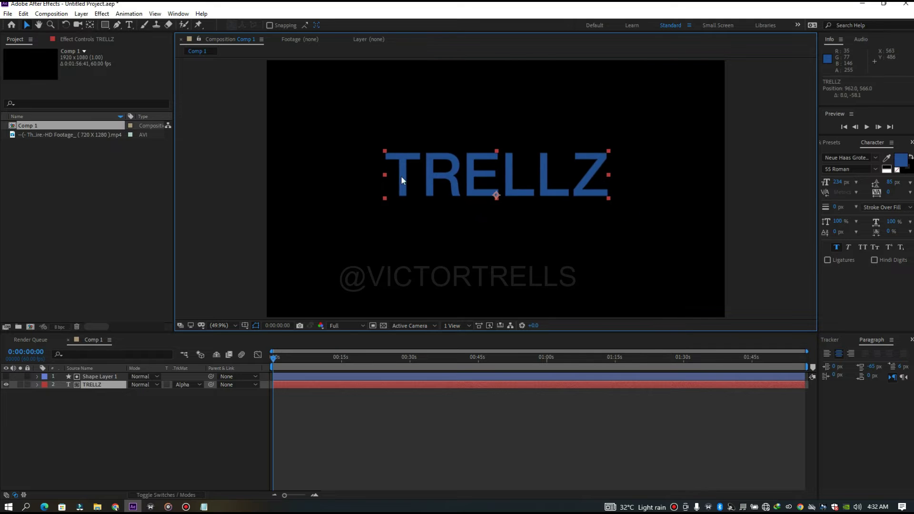
pyautogui.click(456, 378)
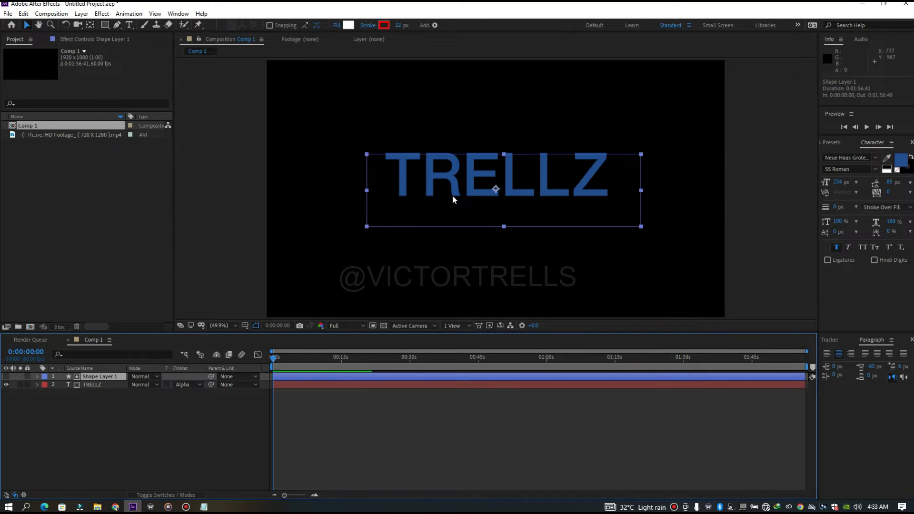
pyautogui.moveTo(472, 181); pyautogui.dragTo(461, 164)
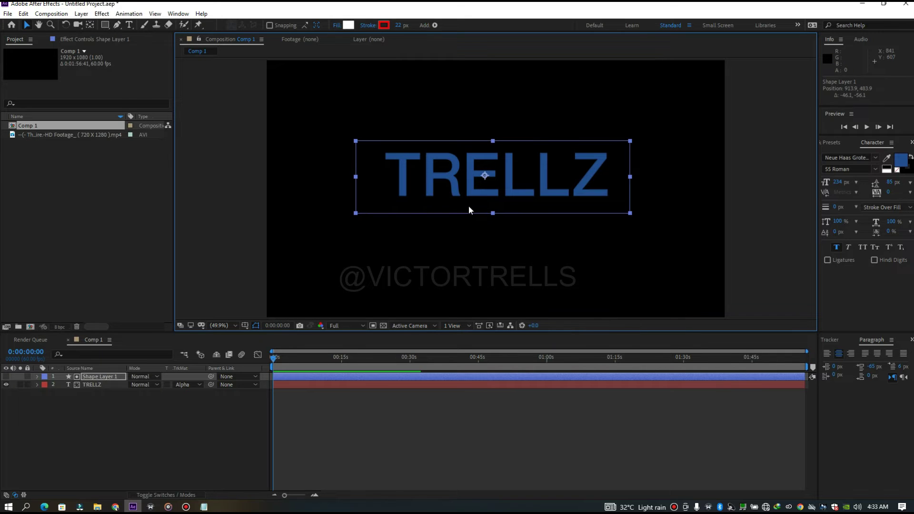
pyautogui.moveTo(480, 215)
pyautogui.mouseDown()
pyautogui.moveTo(481, 150)
pyautogui.moveTo(475, 223)
pyautogui.moveTo(485, 207)
pyautogui.moveTo(468, 212)
pyautogui.moveTo(490, 210)
pyautogui.mouseUp()
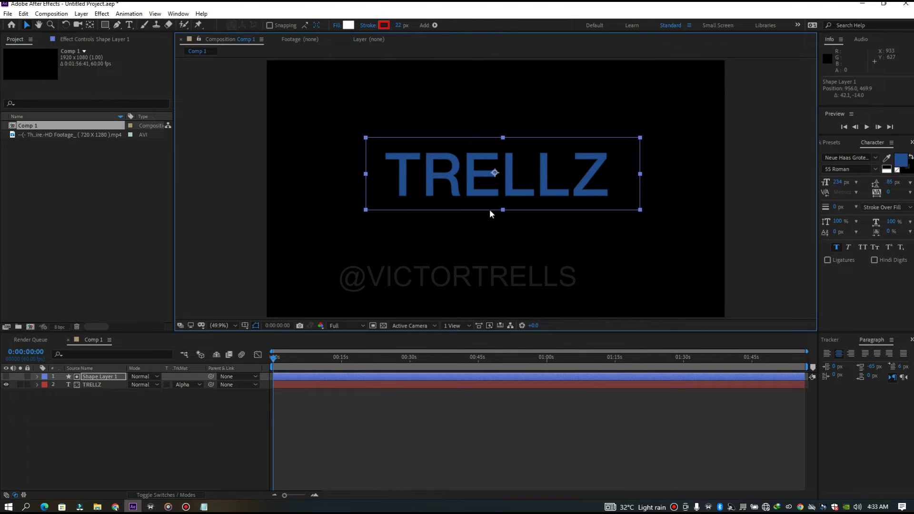
# Delete the rectangle's shape layer, keeping the TRELLZ text layer.
pyautogui.click(91, 384)
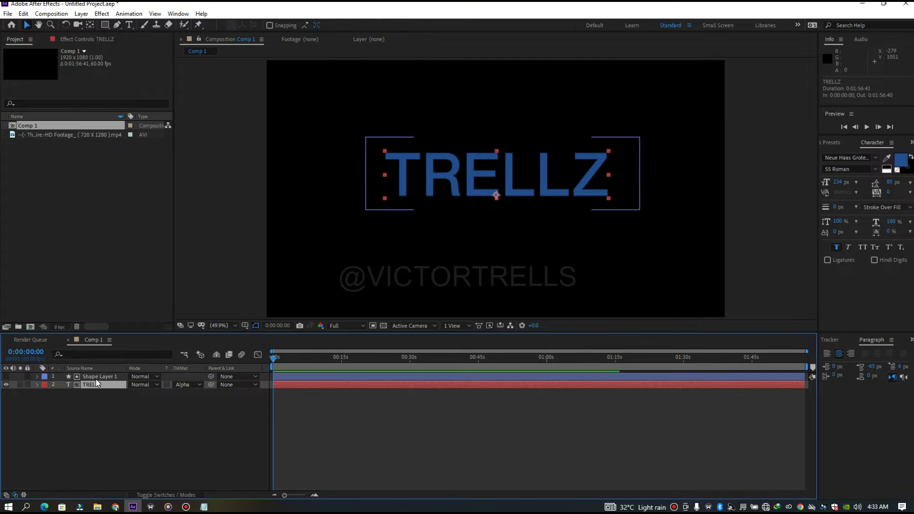
pyautogui.click(96, 379)
pyautogui.press('Delete')
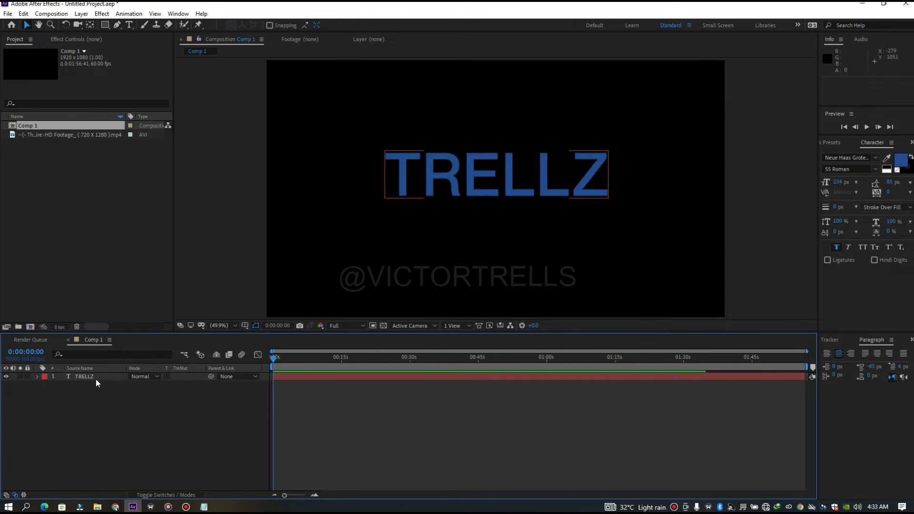
pyautogui.click(84, 376)
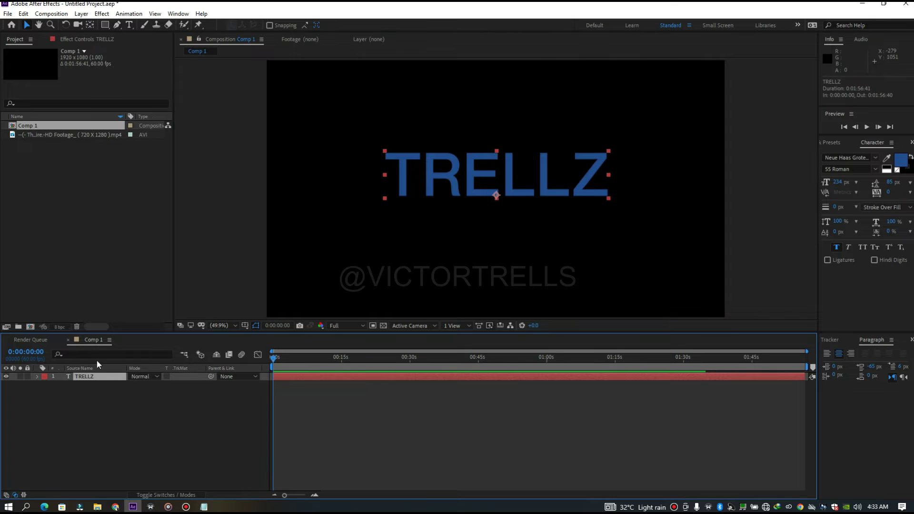
# Place the fire footage beneath the TRELLZ layer in Comp 1 and shift it about four seconds before the composition start.
pyautogui.click(49, 135)
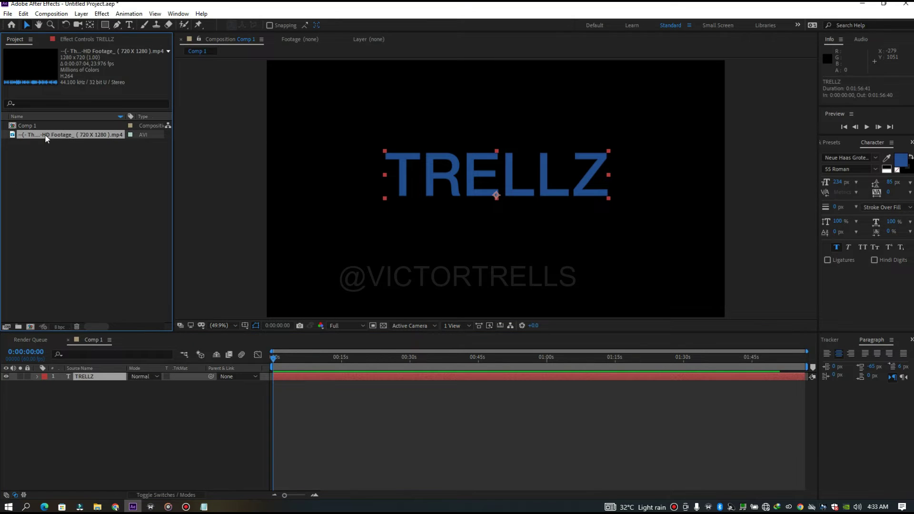
pyautogui.moveTo(45, 134); pyautogui.dragTo(107, 433)
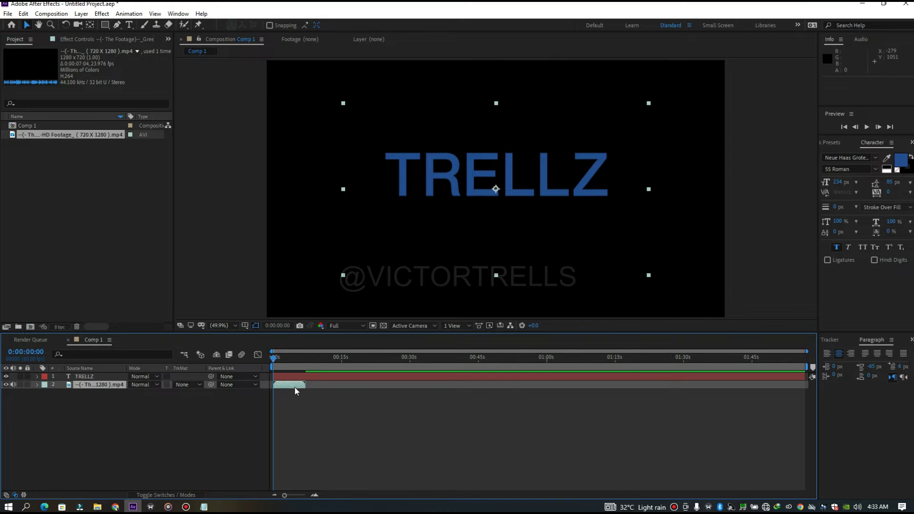
pyautogui.moveTo(295, 387); pyautogui.dragTo(280, 385)
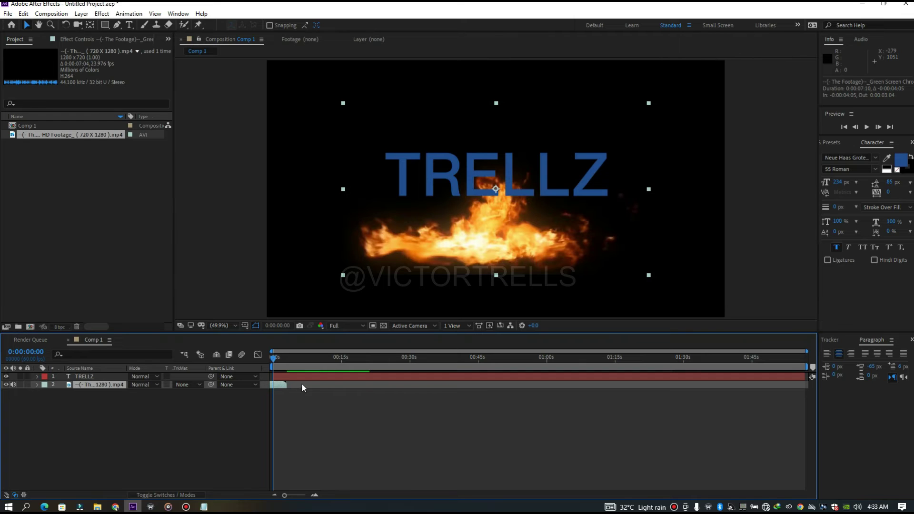
# Scale the fire footage to 203% and move it to about position 1166, 260 so the flames surround the text.
pyautogui.press('s')
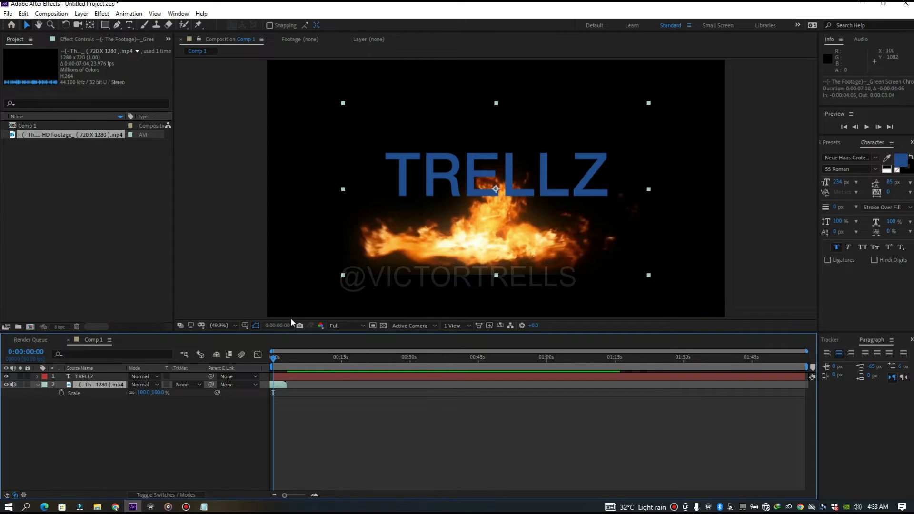
pyautogui.moveTo(143, 393); pyautogui.dragTo(452, 241)
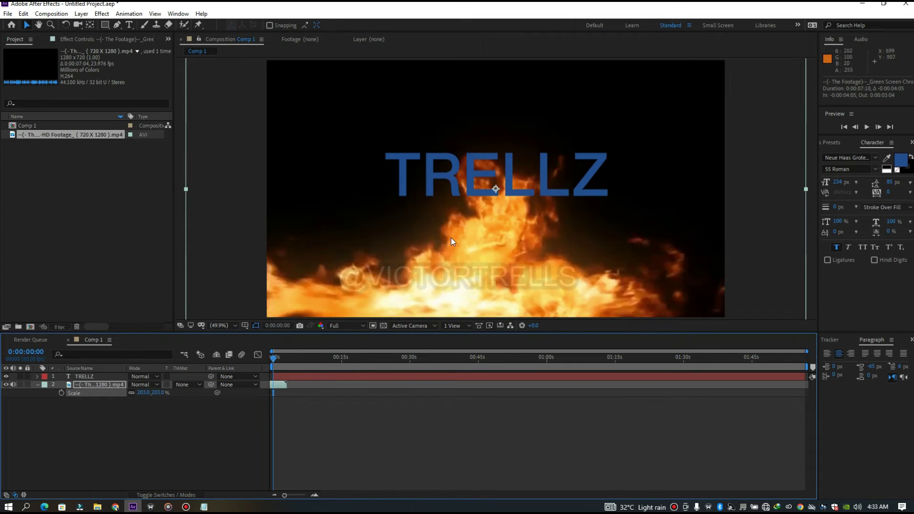
pyautogui.moveTo(475, 281); pyautogui.dragTo(522, 213)
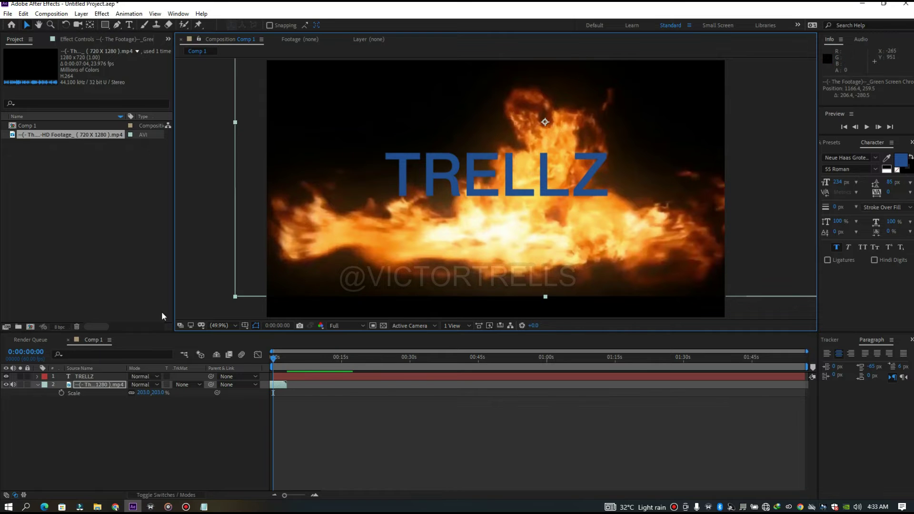
# Move the TRELLZ text down over the brightest flames, to about position 1028, 748.
pyautogui.click(84, 376)
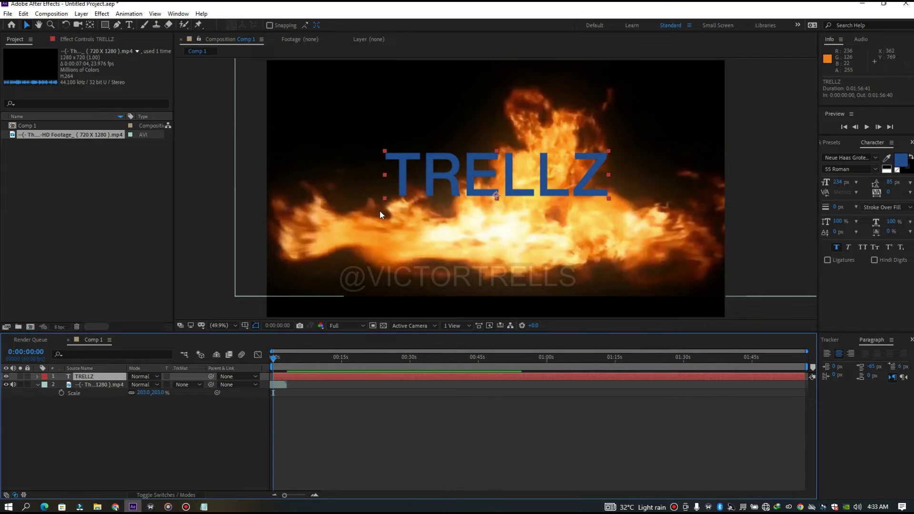
pyautogui.moveTo(433, 176); pyautogui.dragTo(449, 219)
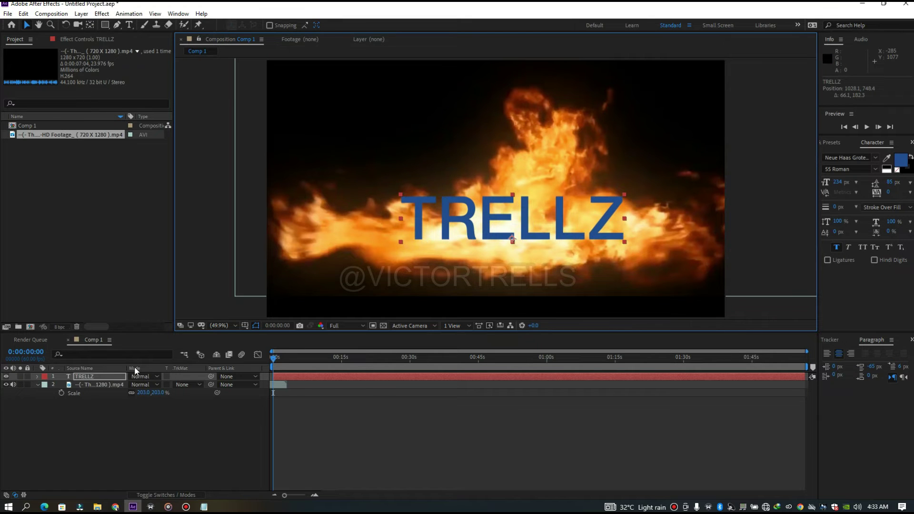
# Set the fire footage's track matte to Alpha Matte "TRELLZ" and preview the animated text fill.
pyautogui.click(188, 385)
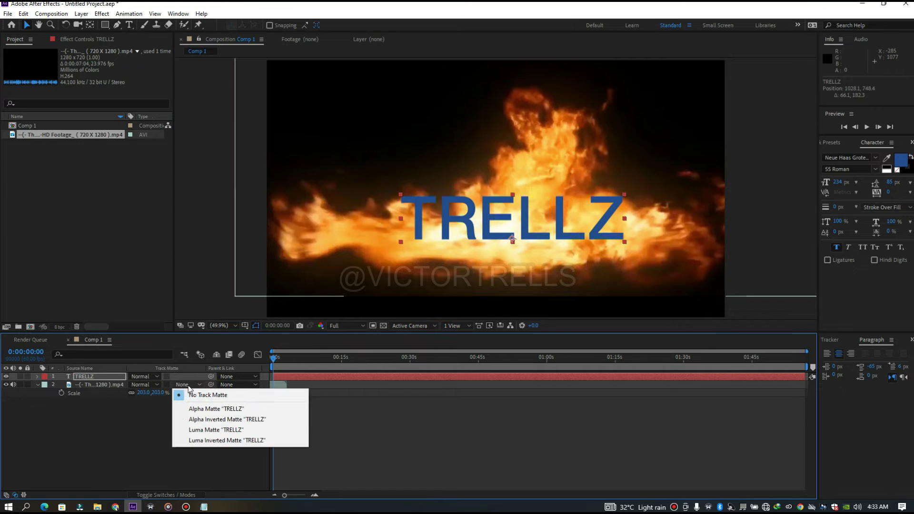
pyautogui.click(194, 411)
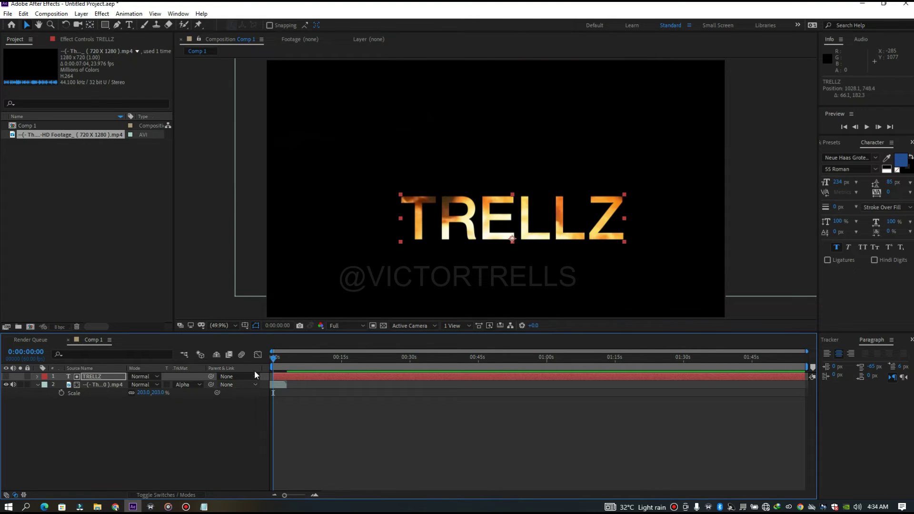
pyautogui.press('space')
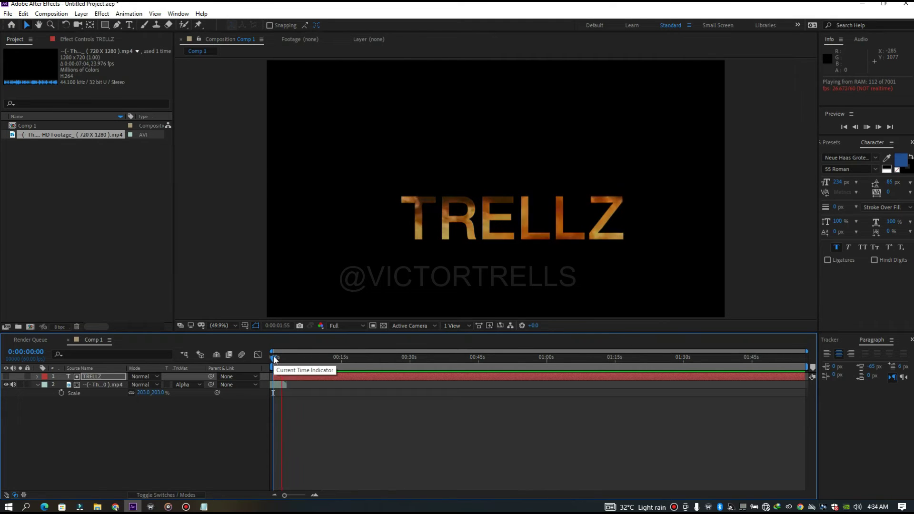
pyautogui.press('space')
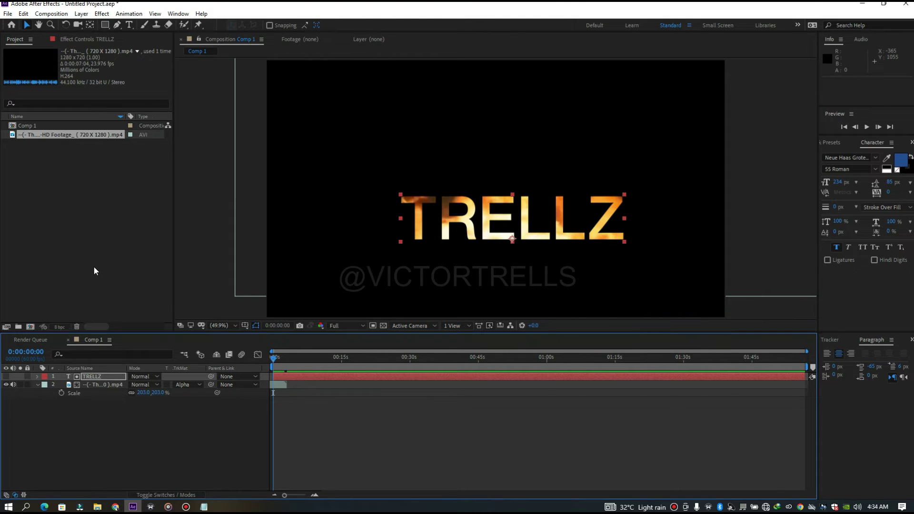
# Import the video file effects rendered cut new.mp4 into the project.
pyautogui.click(97, 507)
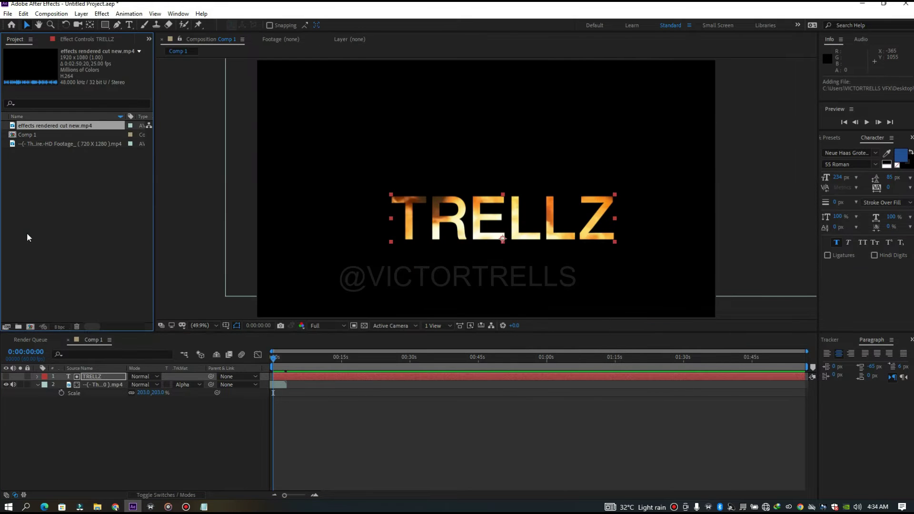
# Delete the fire footage layer from Comp 1 and make the TRELLZ text layer visible again.
pyautogui.click(102, 385)
pyautogui.press('Delete')
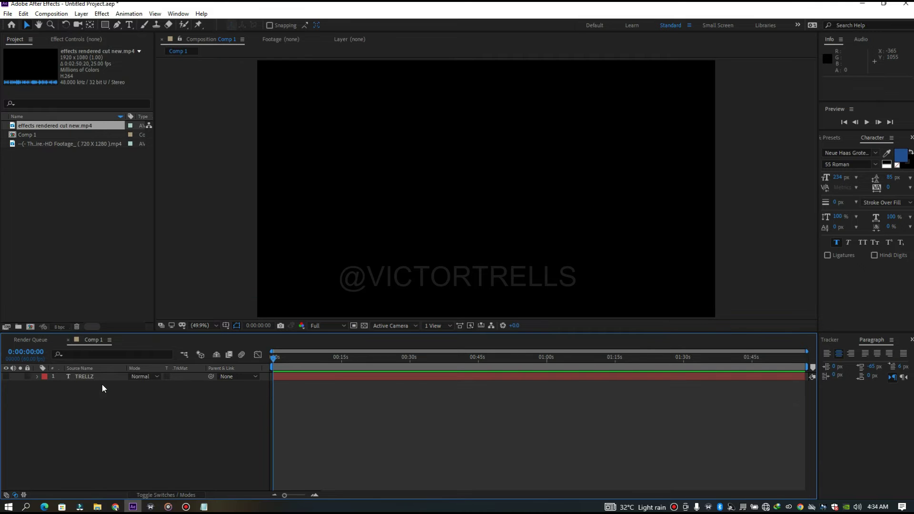
pyautogui.click(80, 377)
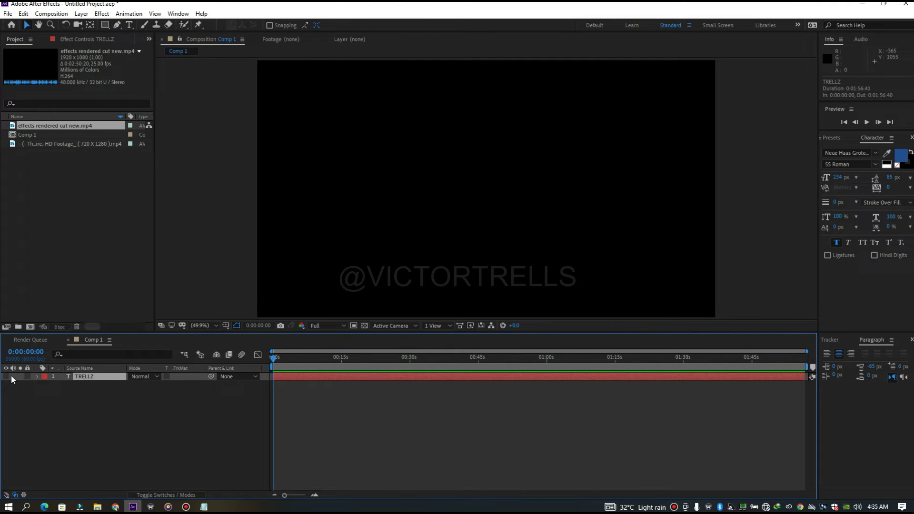
pyautogui.click(6, 377)
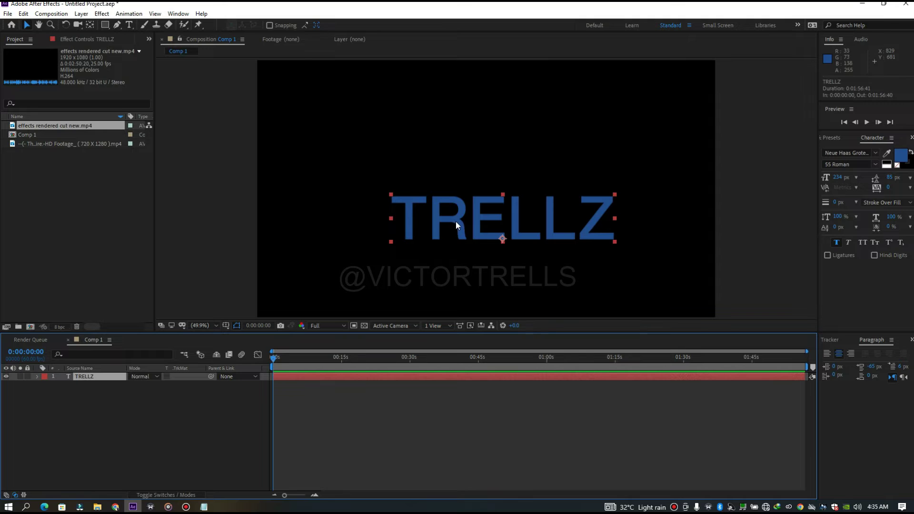
# Move the TRELLZ text to about position 962, 634 and add effects rendered cut new.mp4 beneath it in Comp 1.
pyautogui.moveTo(441, 218); pyautogui.dragTo(426, 192)
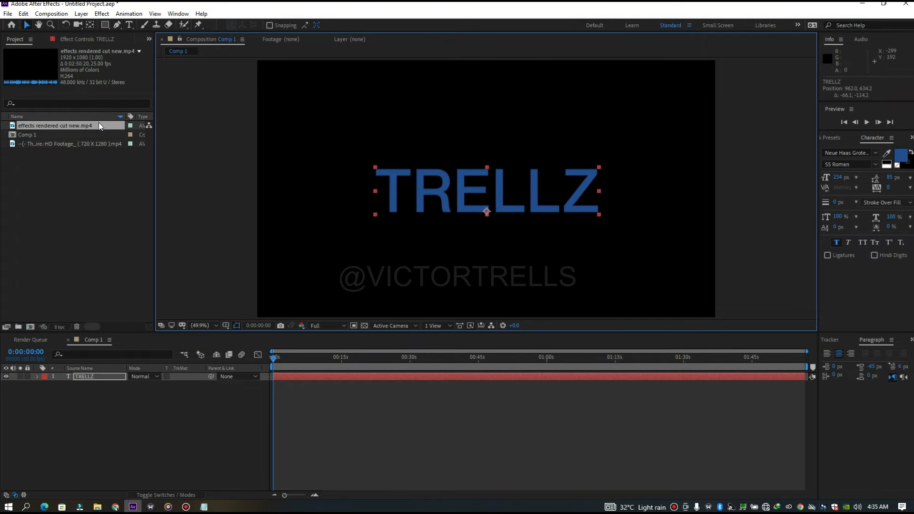
pyautogui.moveTo(59, 126); pyautogui.dragTo(105, 412)
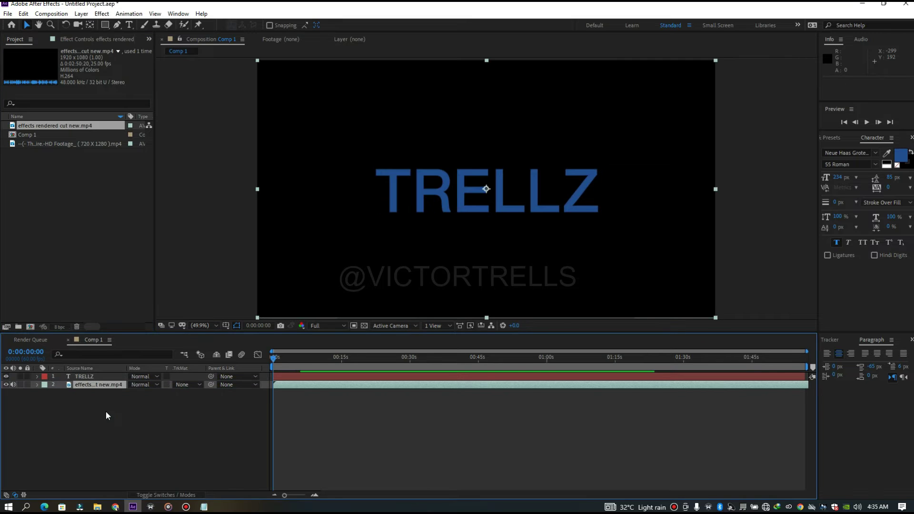
# With the TRELLZ layer hidden, shift the video clip's in point to about -0:00:19:11 and preview the footage.
pyautogui.click(6, 376)
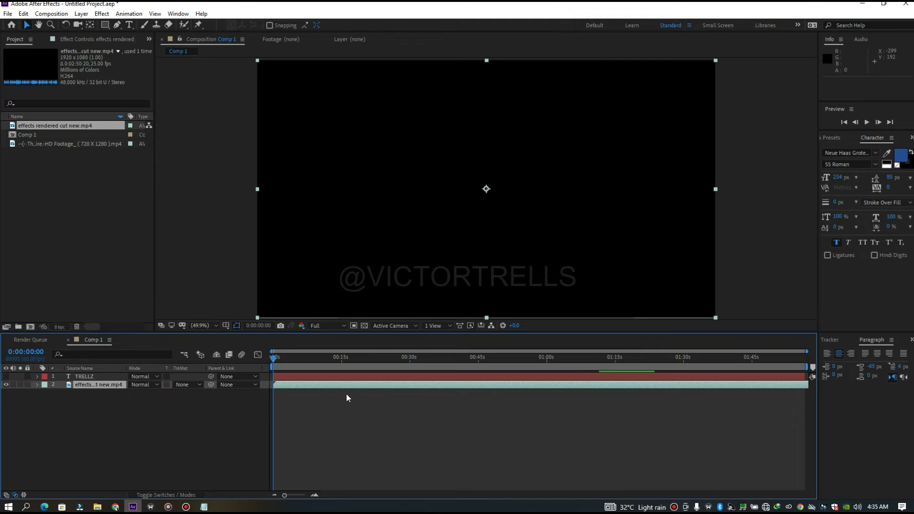
pyautogui.moveTo(359, 385); pyautogui.dragTo(272, 389)
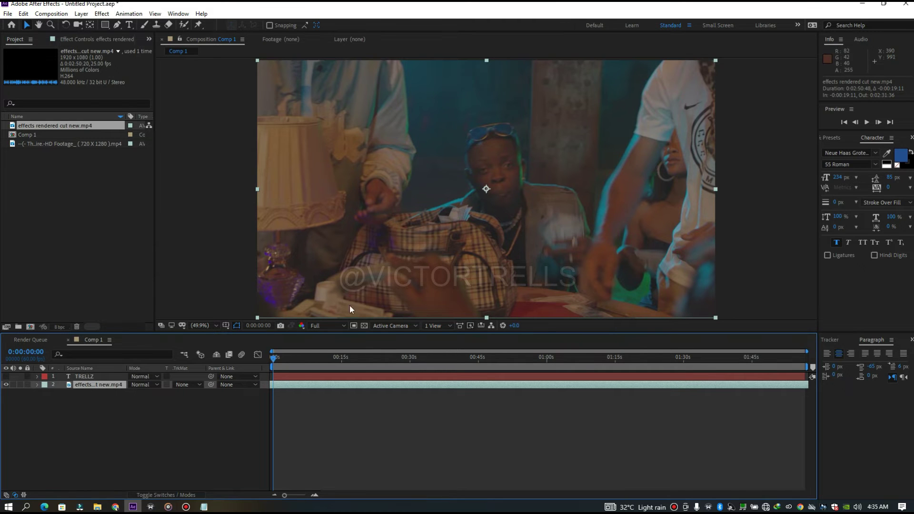
pyautogui.press('space')
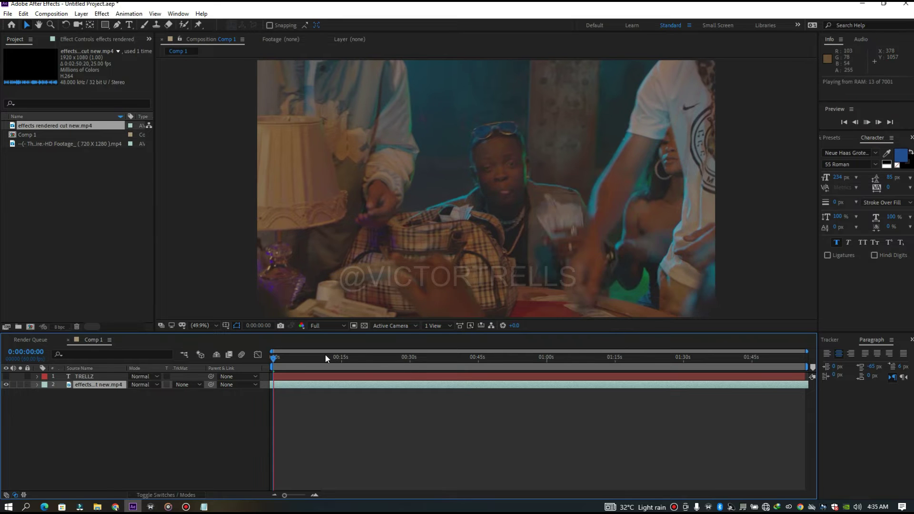
pyautogui.press('space')
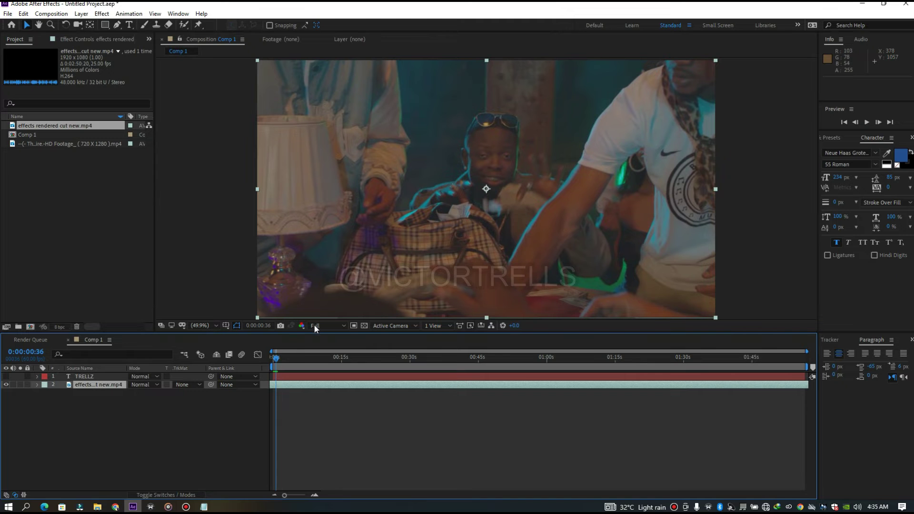
# Set the composition's preview resolution to Quarter and return to the start of the timeline.
pyautogui.click(327, 326)
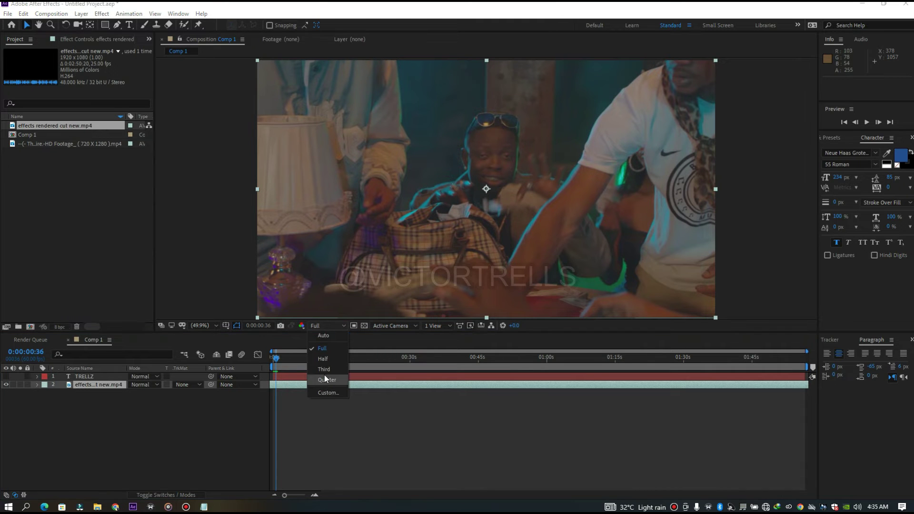
pyautogui.click(327, 380)
pyautogui.moveTo(277, 358); pyautogui.dragTo(261, 356)
# Show the TRELLZ layer, set the video clip's track matte to Alpha Matte "TRELLZ" and preview the filled text.
pyautogui.click(6, 377)
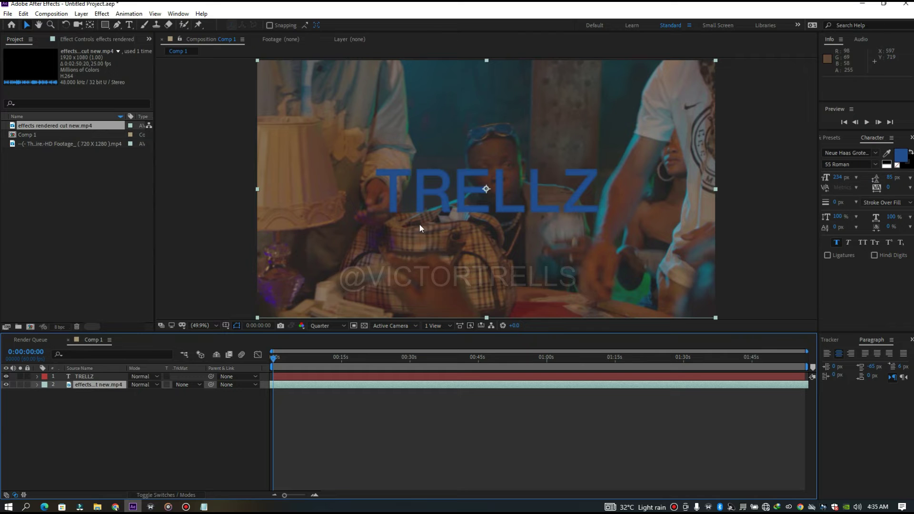
pyautogui.click(90, 376)
pyautogui.click(172, 386)
pyautogui.click(181, 385)
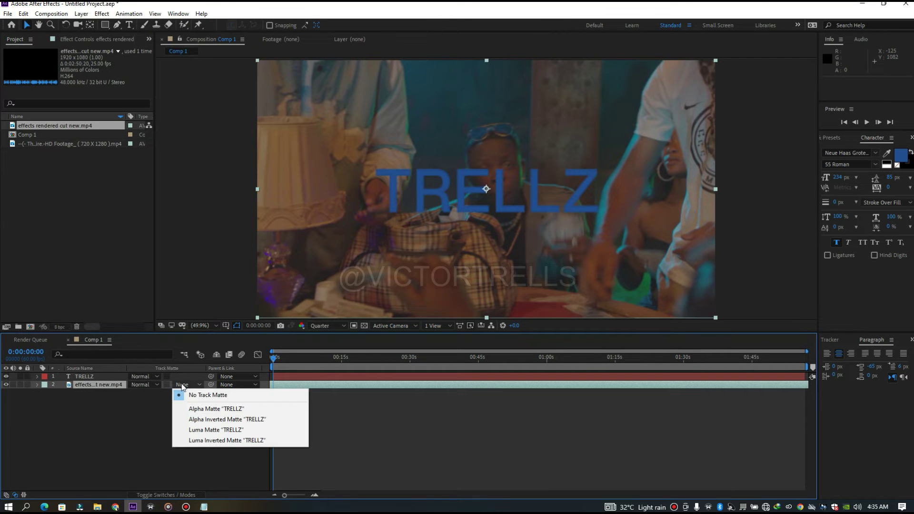
pyautogui.click(206, 409)
pyautogui.press('space')
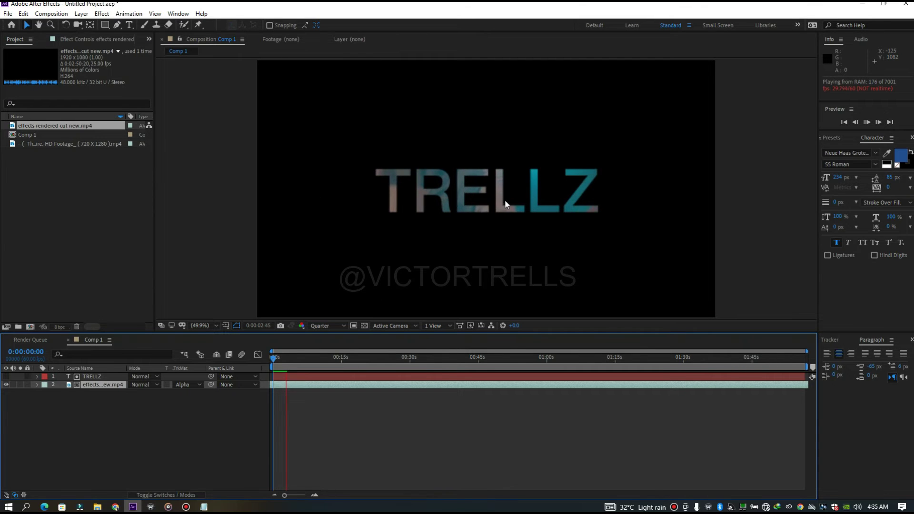
pyautogui.press('space')
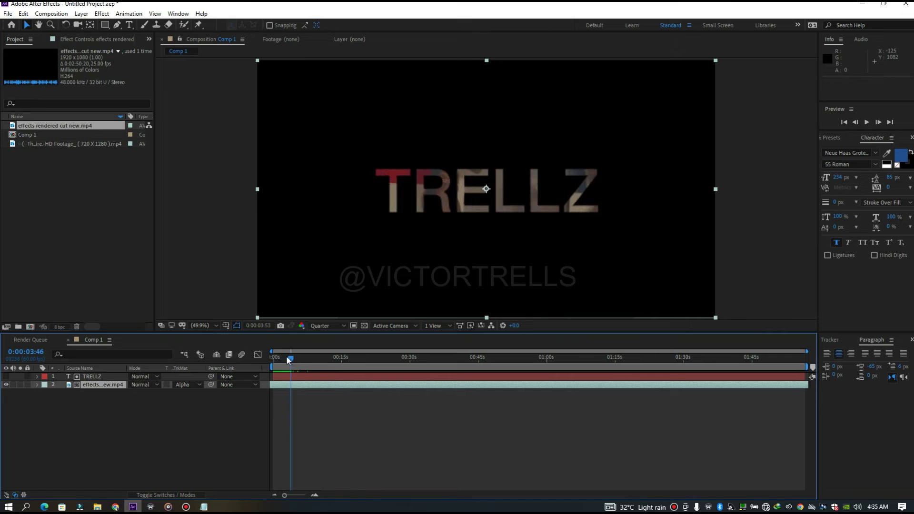
# Scale the TRELLZ matte text up to 223% and preview the footage playing inside the enlarged letters.
pyautogui.click(96, 376)
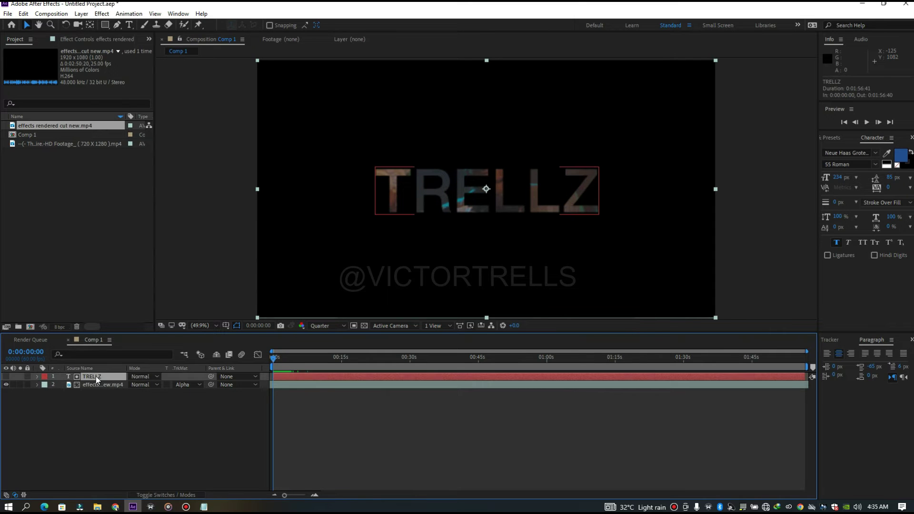
pyautogui.press('s')
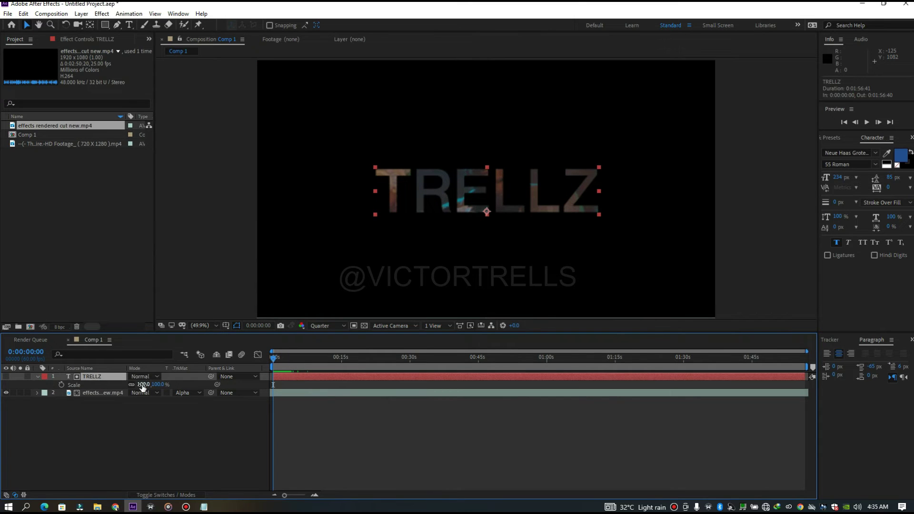
pyautogui.moveTo(140, 385); pyautogui.dragTo(193, 377)
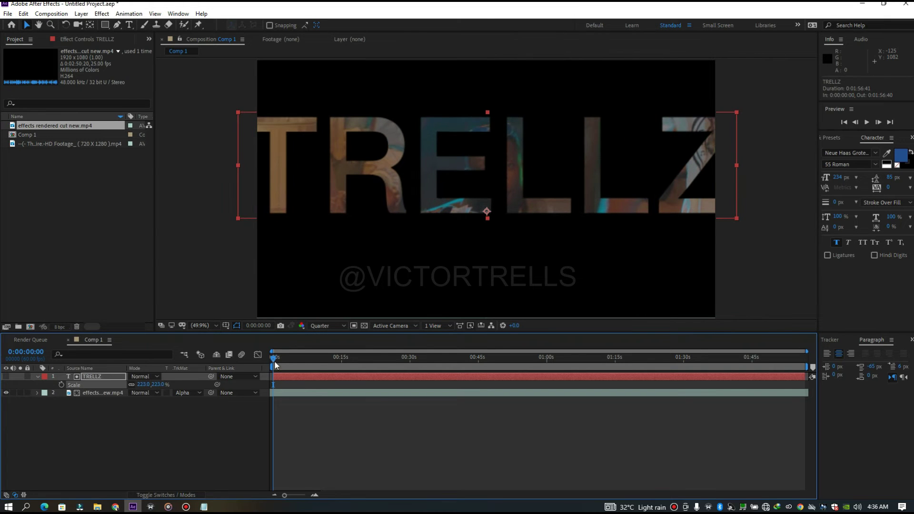
pyautogui.moveTo(275, 358); pyautogui.dragTo(314, 358)
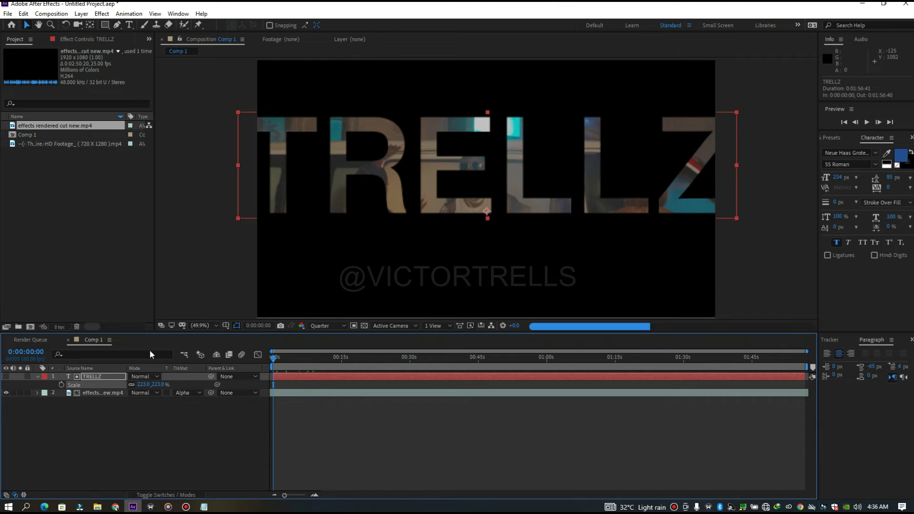
pyautogui.press('space')
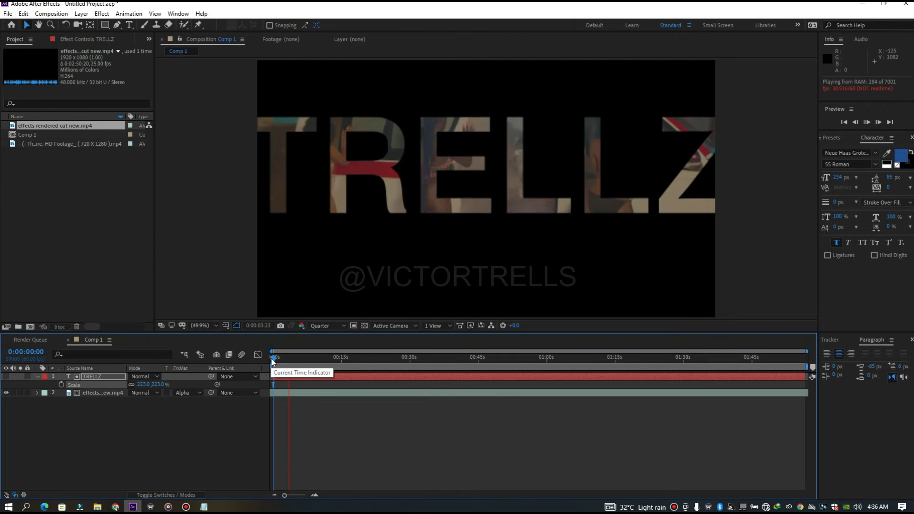
pyautogui.moveTo(272, 359); pyautogui.dragTo(179, 328)
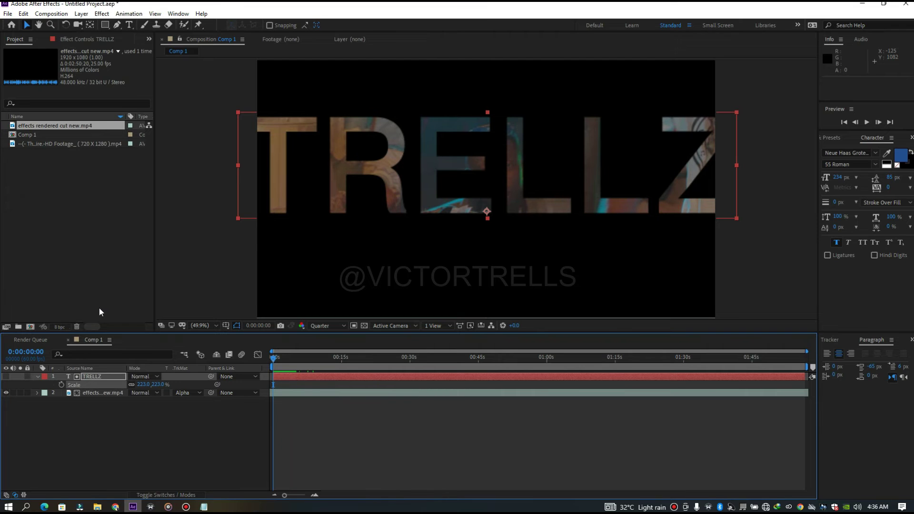
# Delete the effects rendered cut new.mp4 layer from Comp 1 and make the TRELLZ text visible again.
pyautogui.click(97, 393)
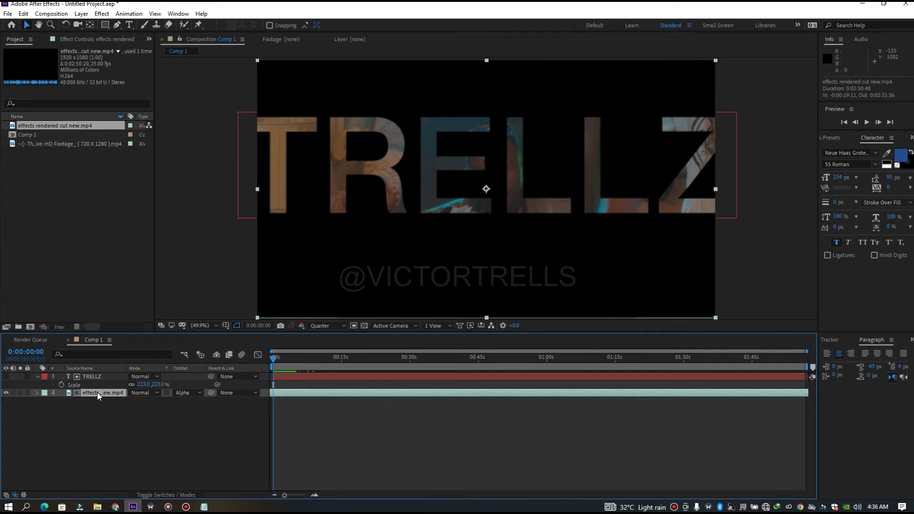
pyautogui.press('Delete')
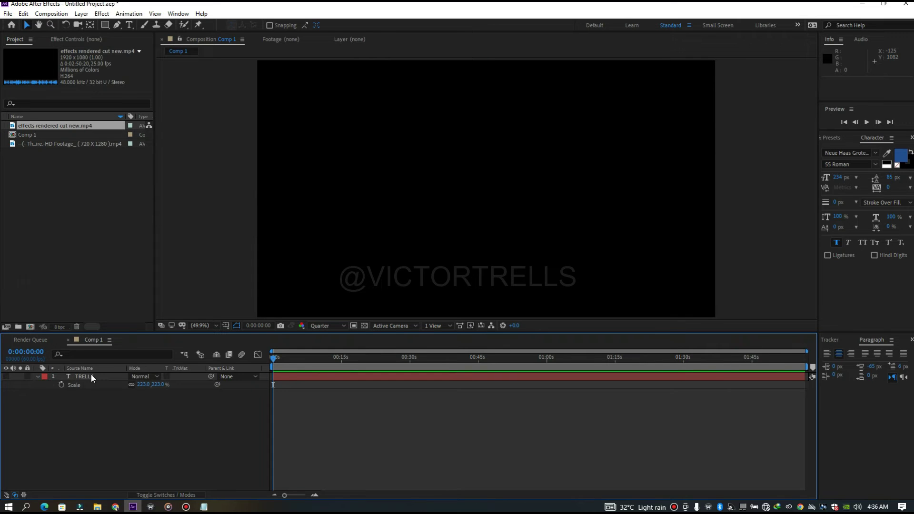
pyautogui.click(92, 375)
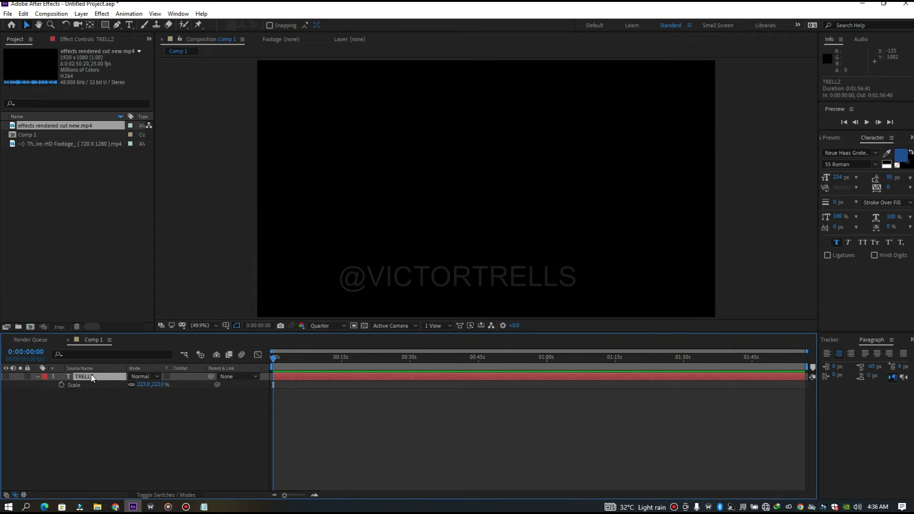
pyautogui.click(5, 377)
# Reduce the TRELLZ text layer's scale to 115%.
pyautogui.press('s')
pyautogui.press('s')
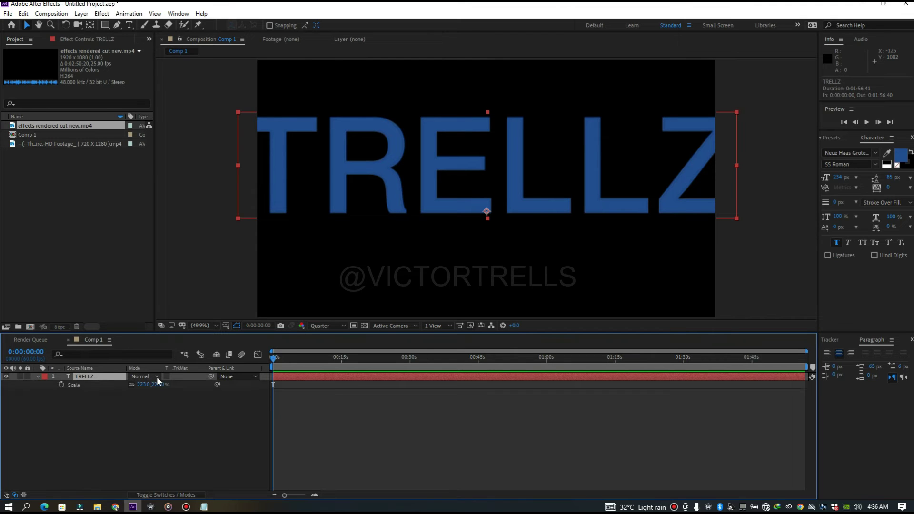
pyautogui.moveTo(142, 388); pyautogui.dragTo(92, 389)
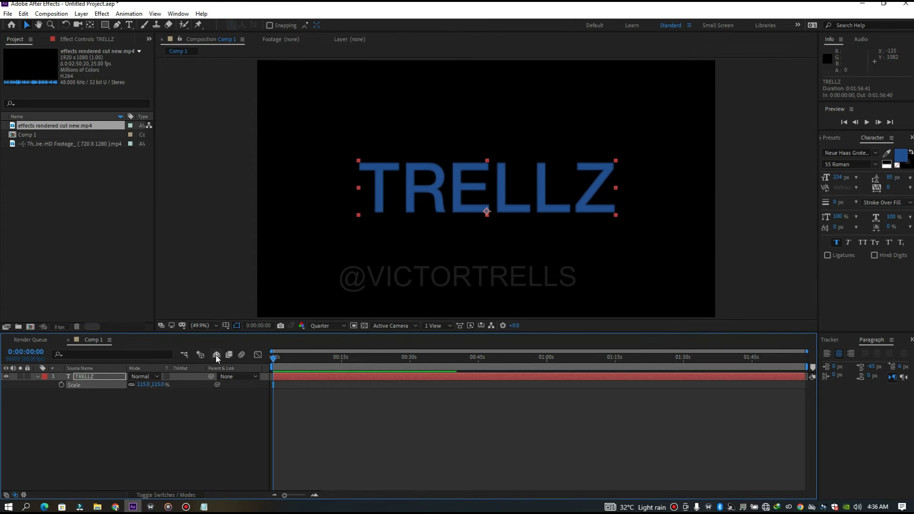
# Draw a rectangular mask around the TRELLZ text, leaving a small margin on all sides.
pyautogui.click(286, 377)
pyautogui.click(105, 24)
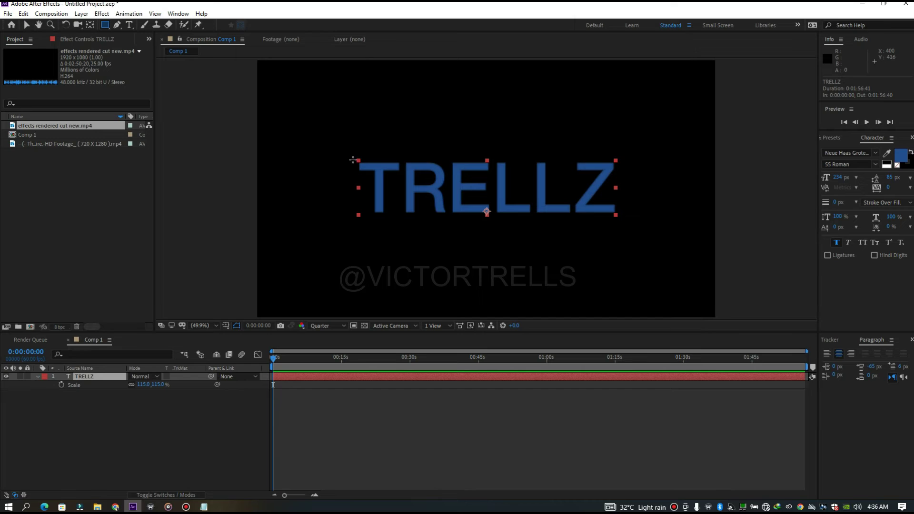
pyautogui.moveTo(352, 159); pyautogui.dragTo(620, 226)
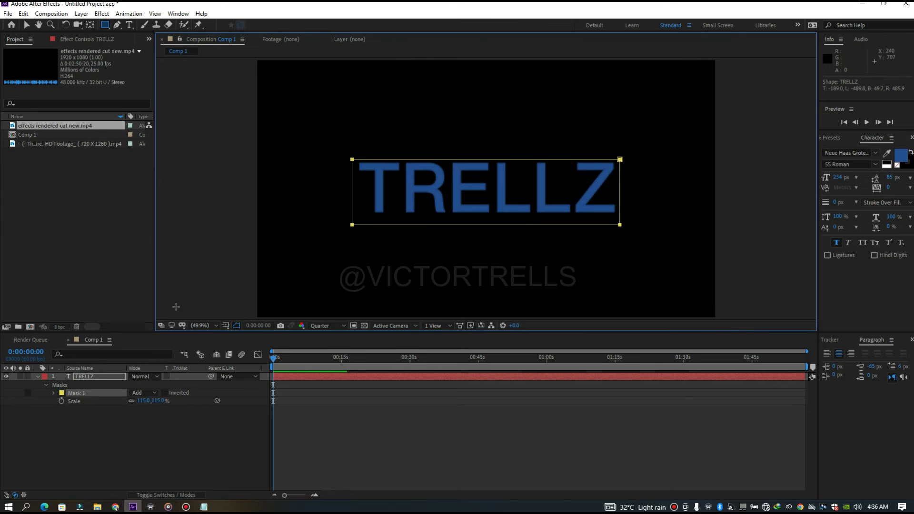
# Replace the hand-drawn mask on the TRELLZ layer with a rectangular mask fitted exactly to the text's bounds.
pyautogui.click(93, 376)
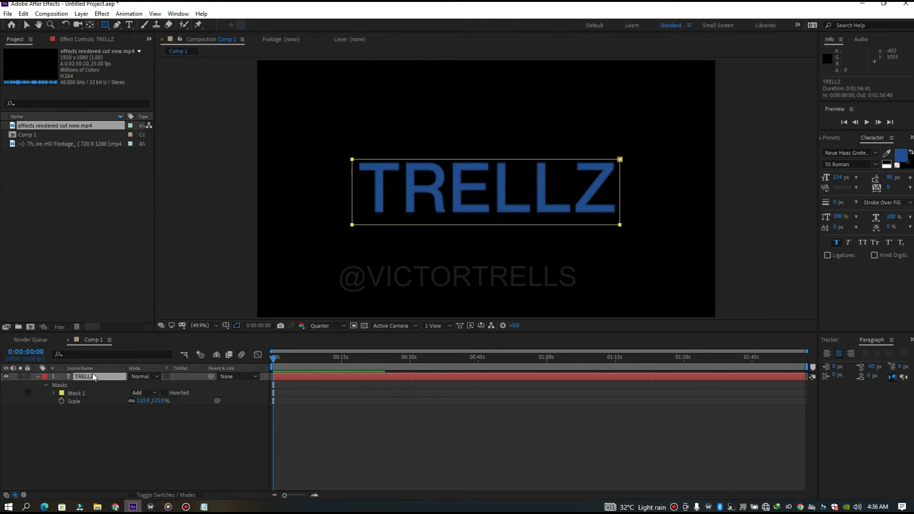
pyautogui.click(78, 394)
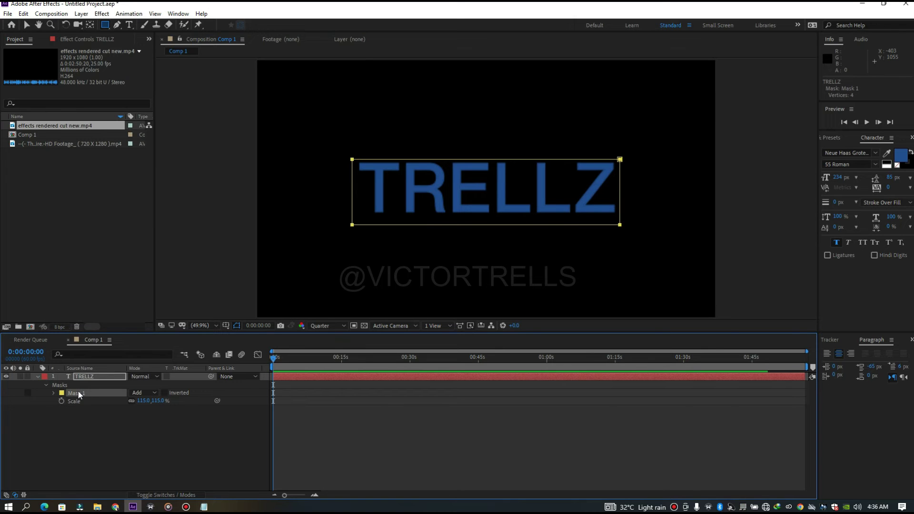
pyautogui.press('Delete')
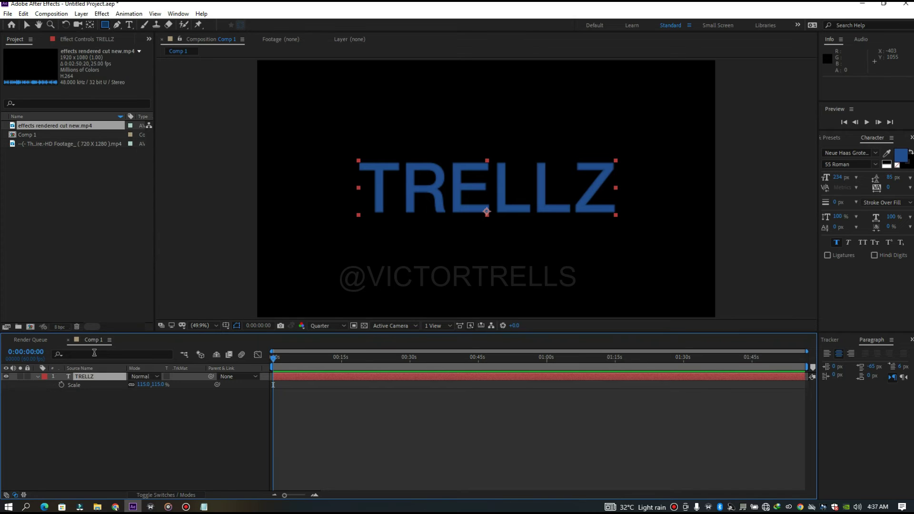
pyautogui.hotkey('ctrl', 'z')
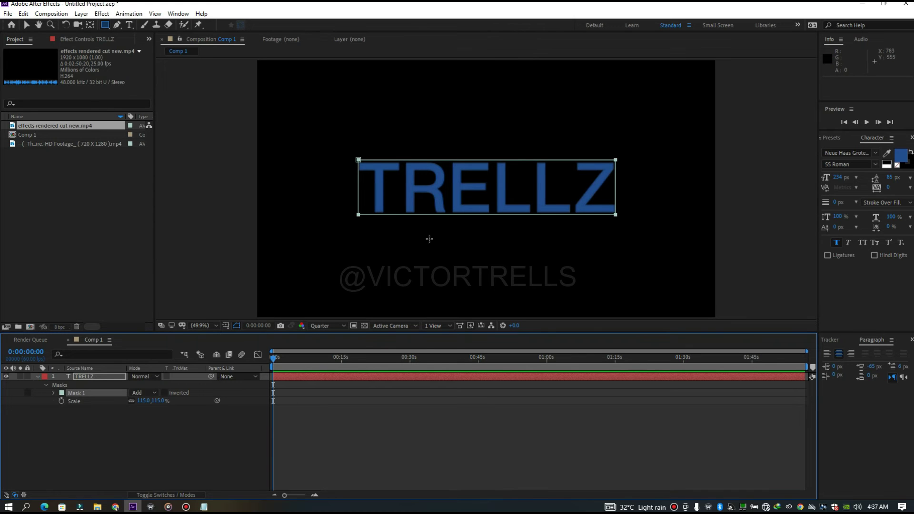
# Reveal the TRELLZ layer's properties and add a Position text animator to it.
pyautogui.click(40, 377)
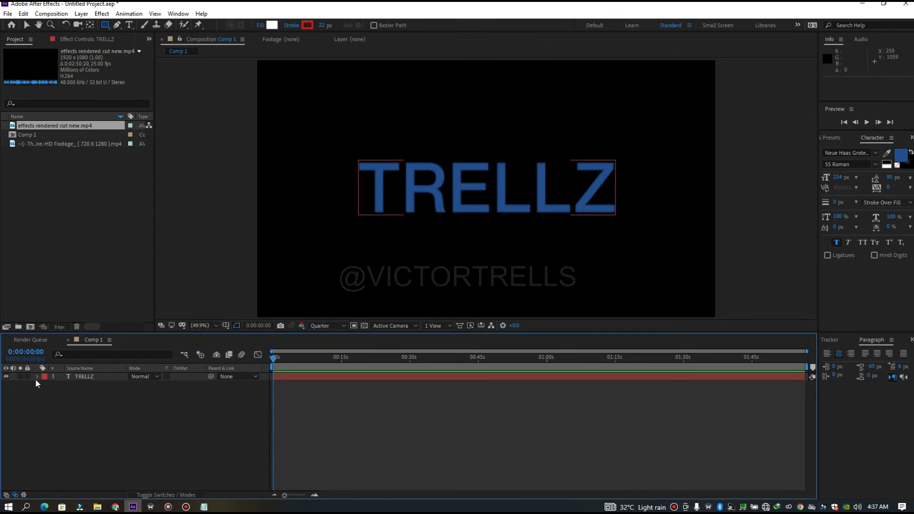
pyautogui.click(37, 379)
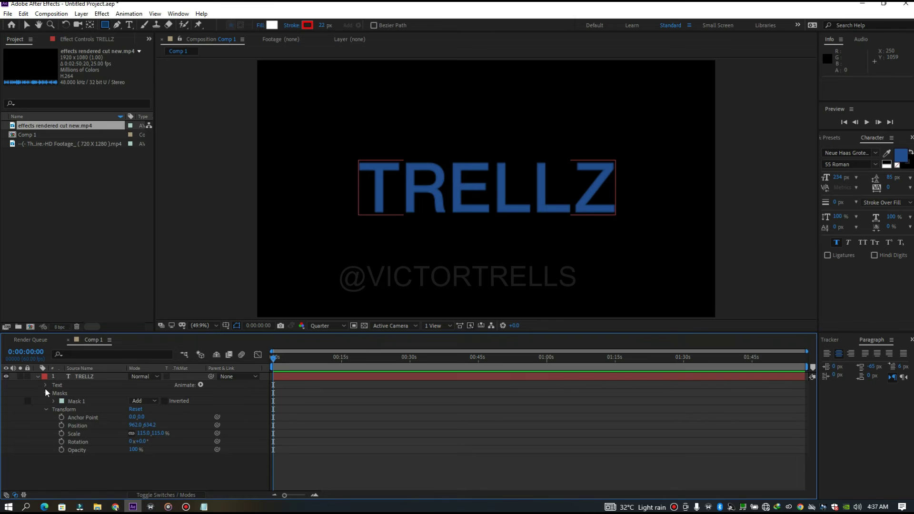
pyautogui.click(47, 394)
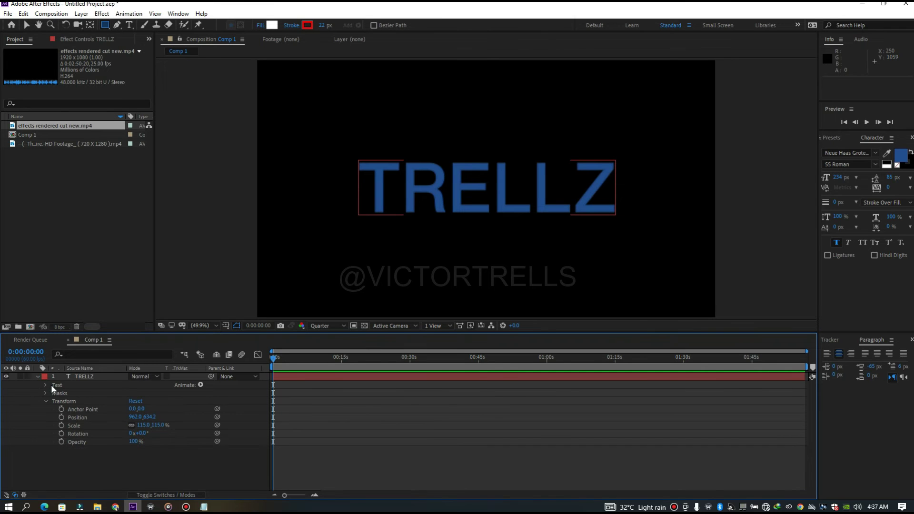
pyautogui.click(201, 385)
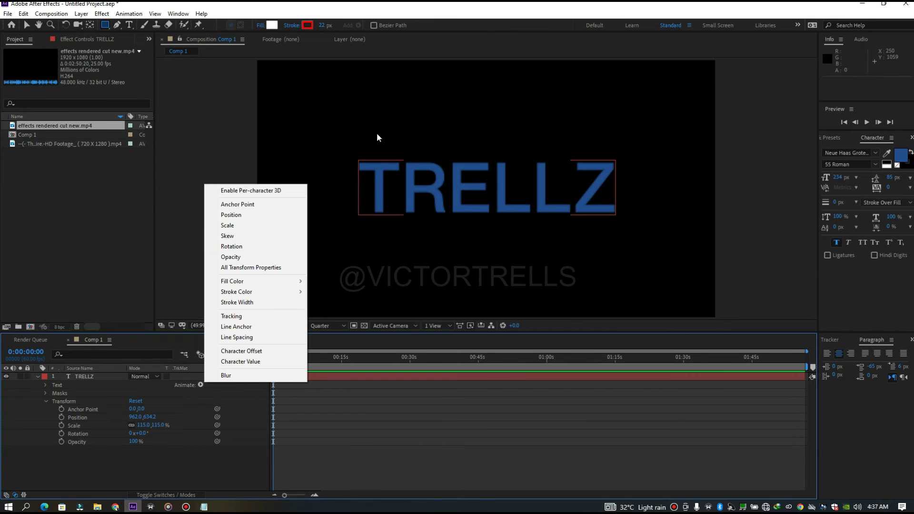
pyautogui.click(229, 215)
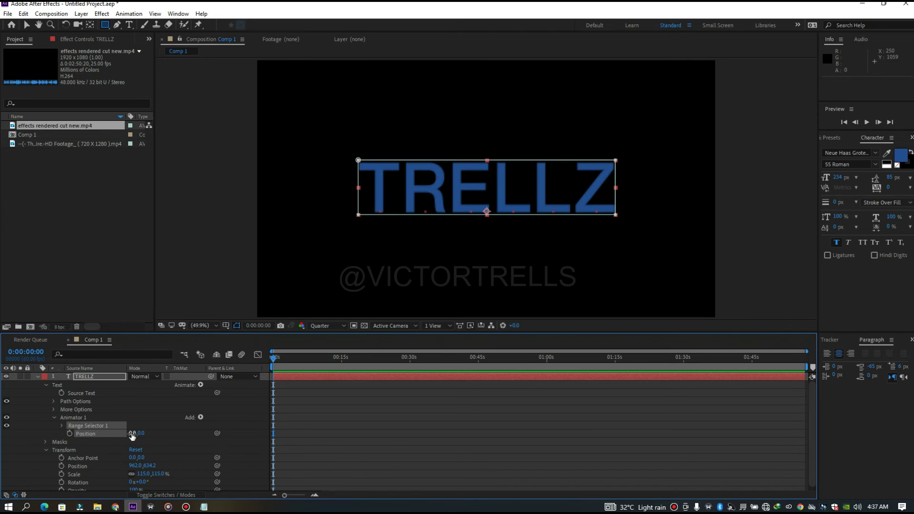
# Try sliding the letters through the mask with the animator's horizontal Position at 809, and reset it to 0.
pyautogui.moveTo(136, 434); pyautogui.dragTo(253, 433)
pyautogui.moveTo(127, 433); pyautogui.dragTo(502, 257)
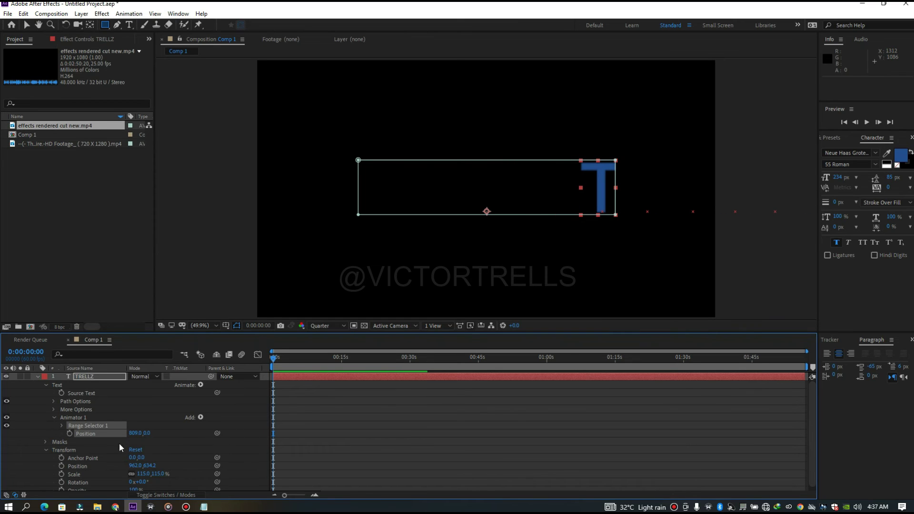
pyautogui.moveTo(129, 432); pyautogui.dragTo(162, 425)
pyautogui.hotkey('ctrl', 'z')
pyautogui.click(132, 432)
pyautogui.write('0')
pyautogui.press('Return')
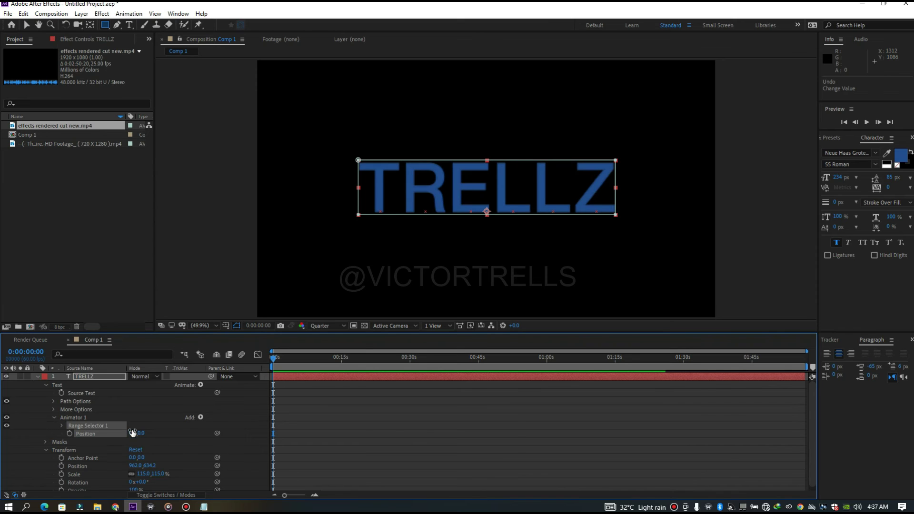
# Set the text animator's vertical Position to -1 and add its first Position keyframe at 0:00:00:00.
pyautogui.moveTo(140, 435); pyautogui.dragTo(2, 441)
pyautogui.moveTo(70, 425); pyautogui.dragTo(153, 417)
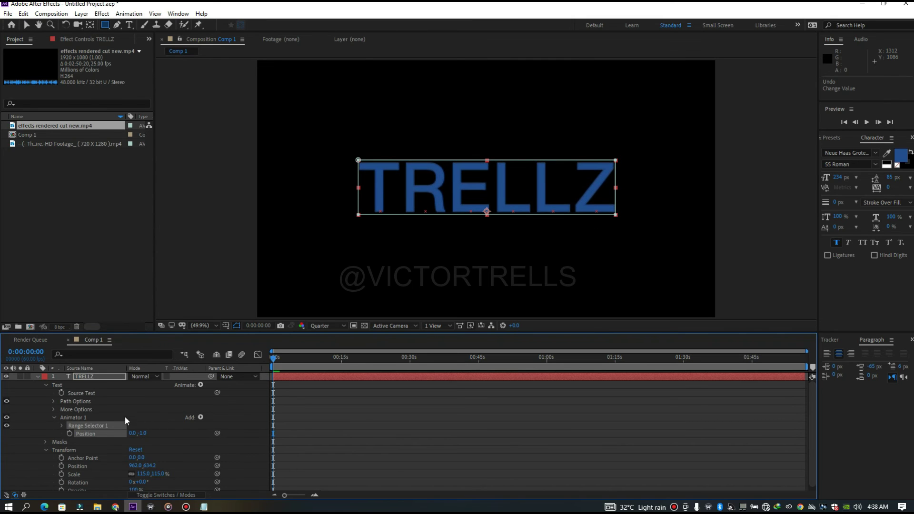
pyautogui.press('F2')
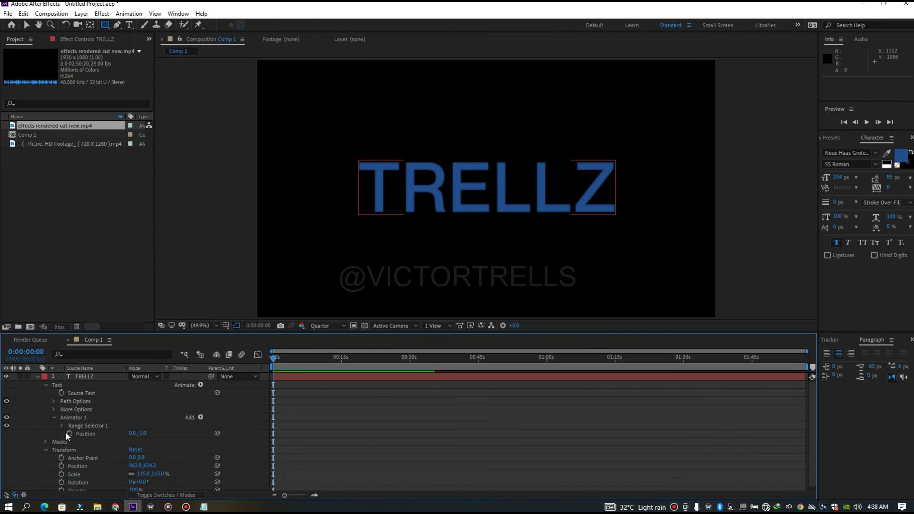
pyautogui.click(69, 431)
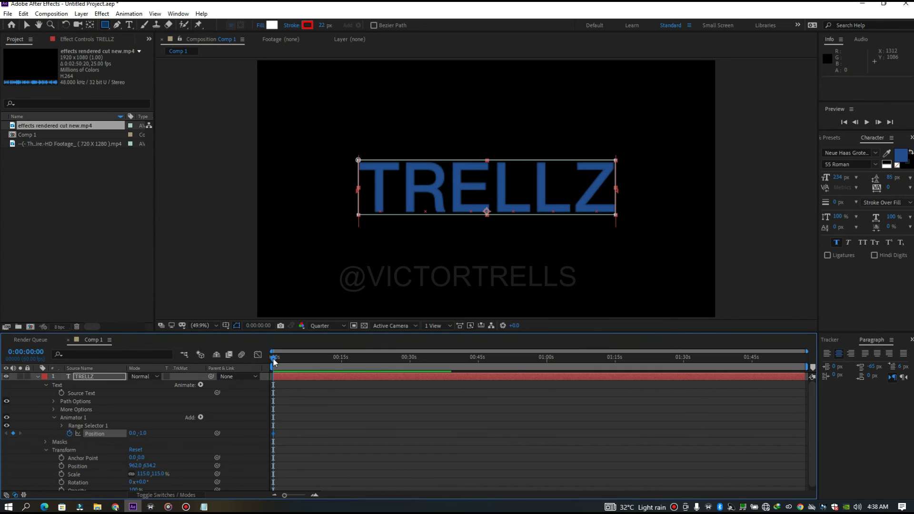
# Keyframe the animator's horizontal Position at 925 at 0:00:02:37 so the letters slide sideways out of the mask.
pyautogui.click(275, 359)
pyautogui.click(286, 358)
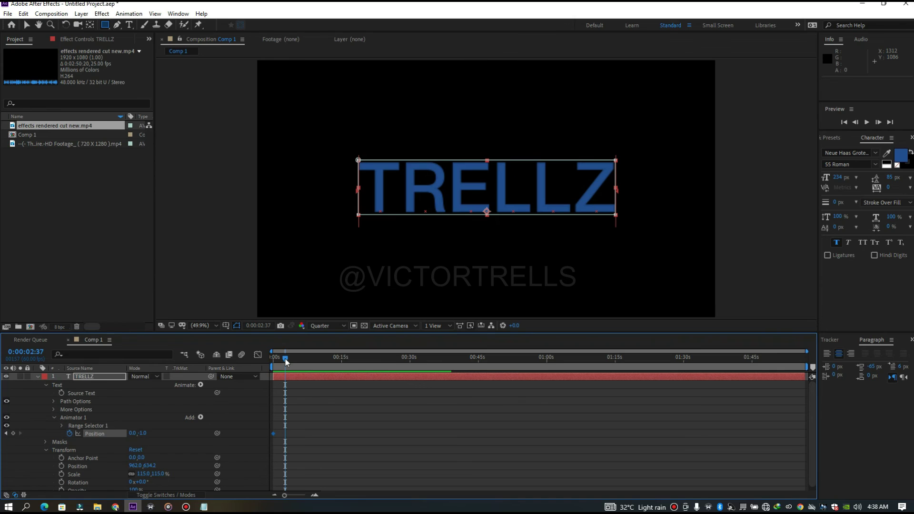
pyautogui.moveTo(131, 434); pyautogui.dragTo(200, 405)
pyautogui.moveTo(132, 434); pyautogui.dragTo(284, 416)
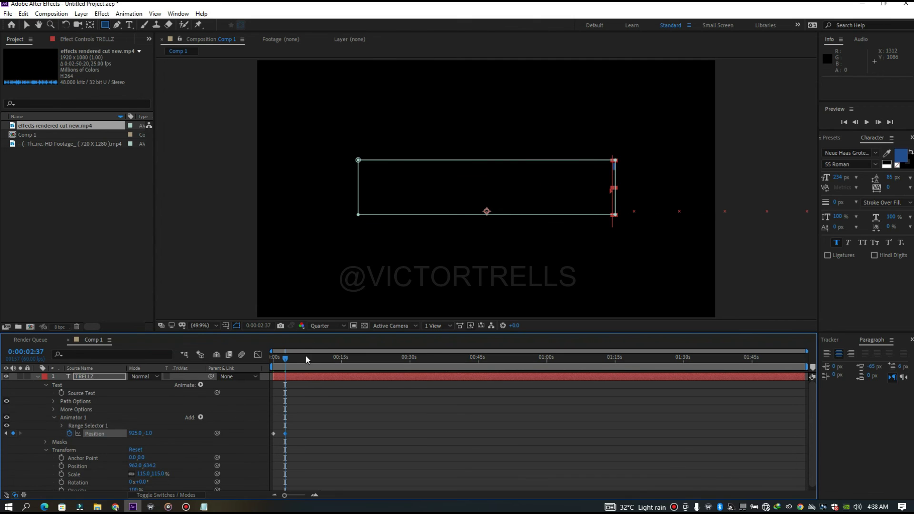
# Scrub back to the start and play the keyframed text animation to check how the letters move through the mask.
pyautogui.moveTo(283, 361); pyautogui.dragTo(268, 360)
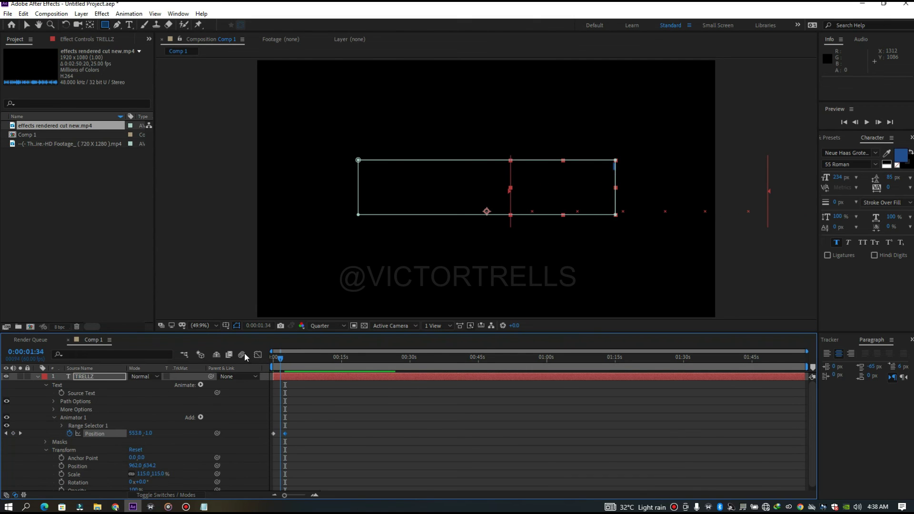
pyautogui.press('space')
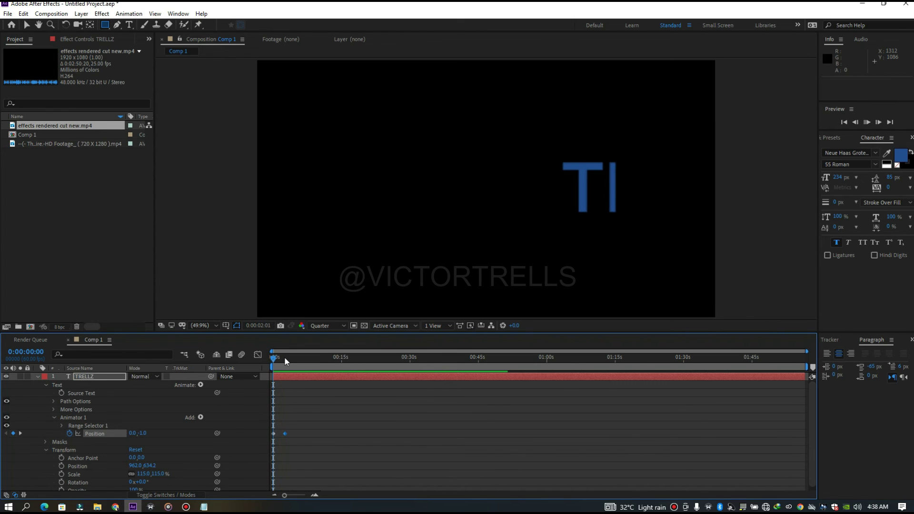
pyautogui.press('space')
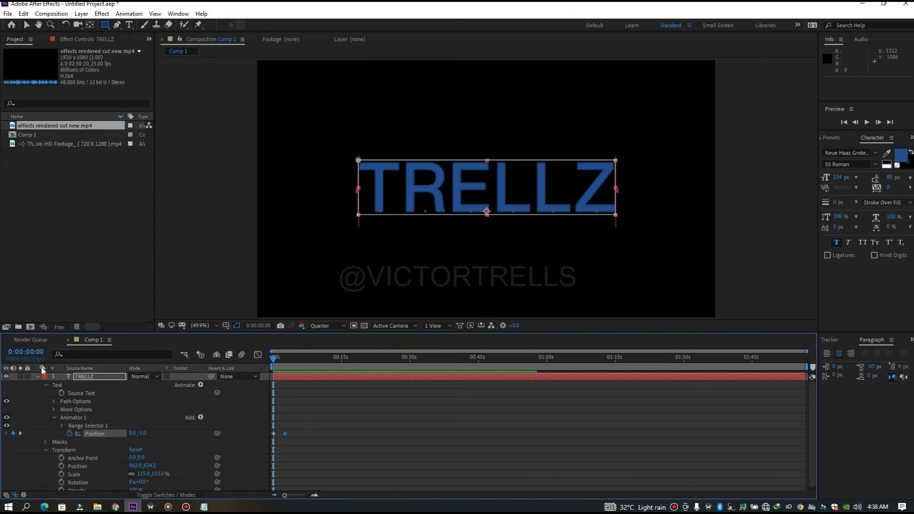
# Collapse the TRELLZ layer's properties and preview the text animation over the transparency grid.
pyautogui.click(38, 377)
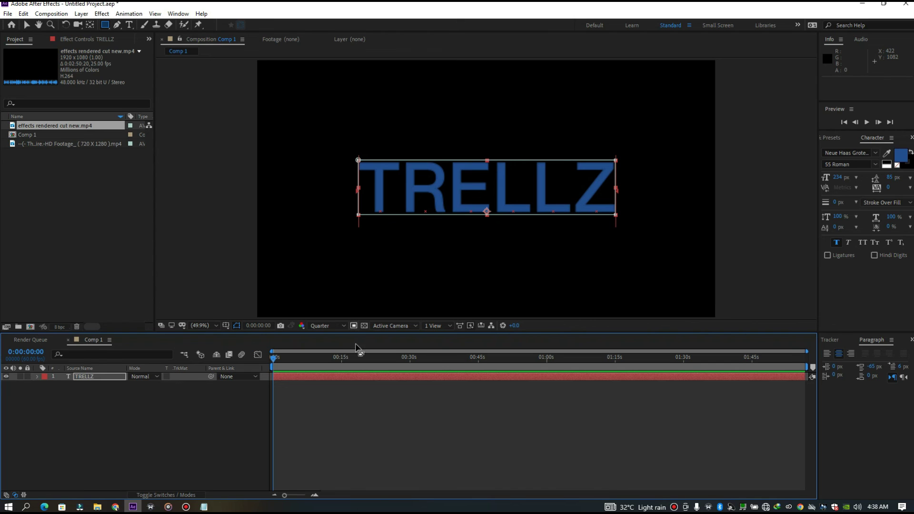
pyautogui.click(363, 326)
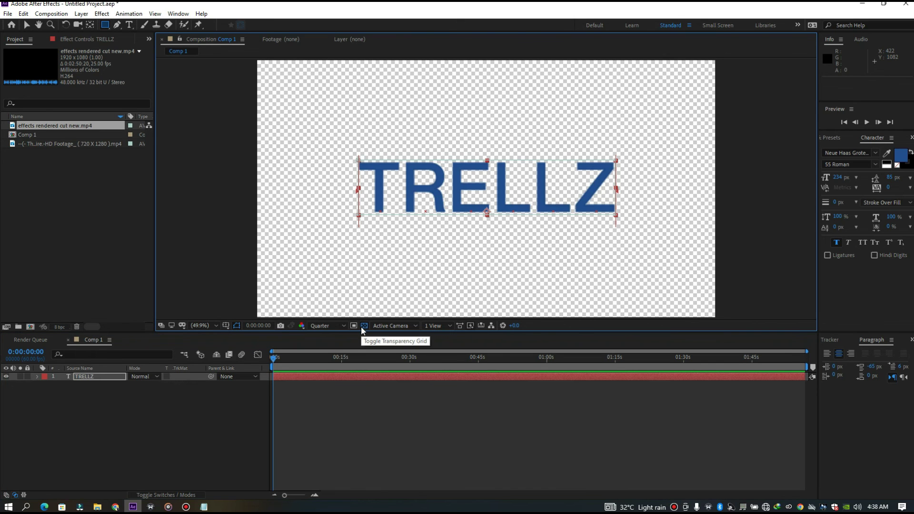
pyautogui.press('space')
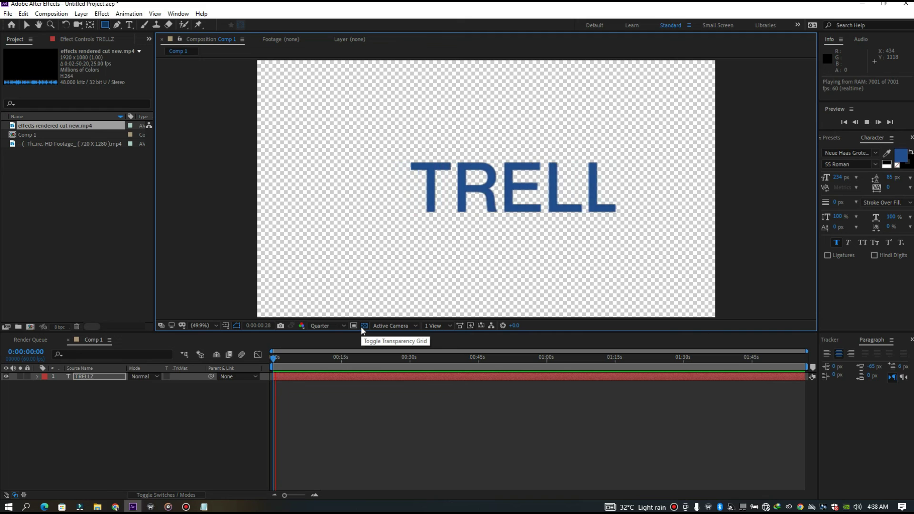